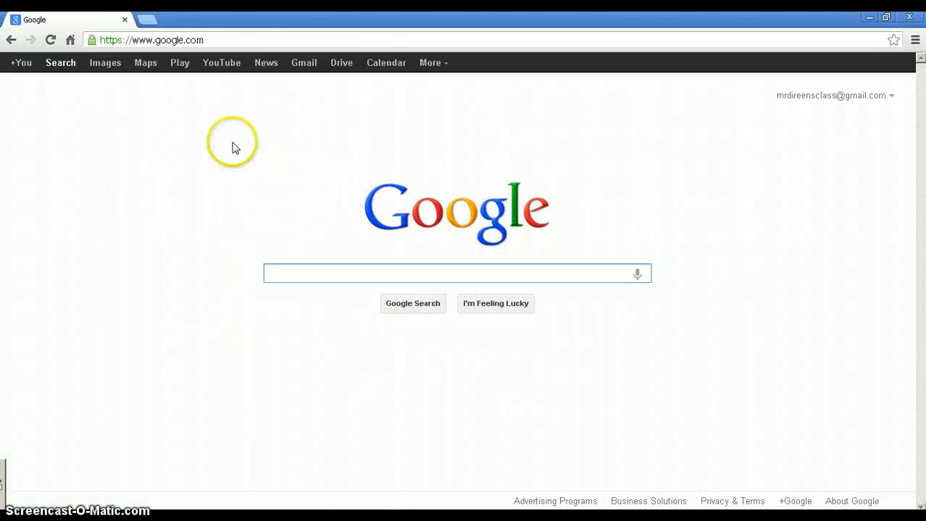
{"action": "left_click", "coordinate": [218, 39]}
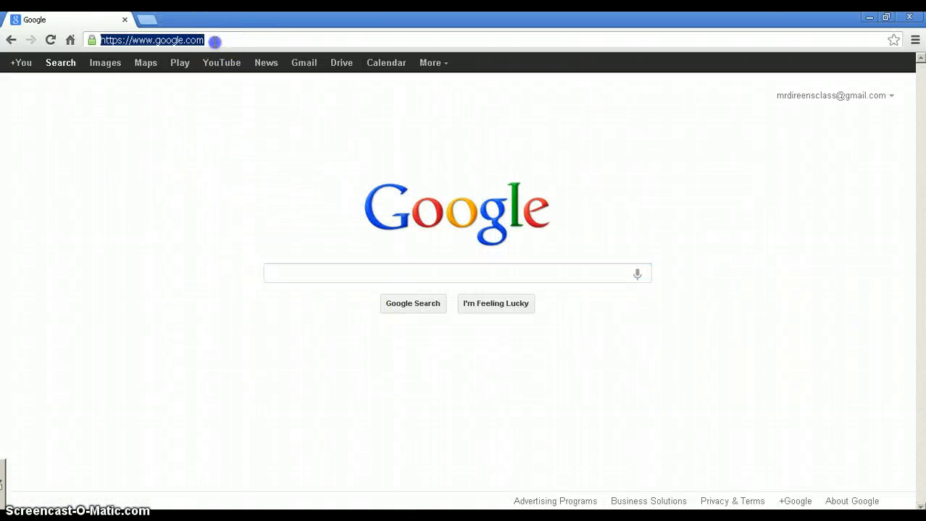
{"action": "type", "text": "www.bloomingbloggers"}
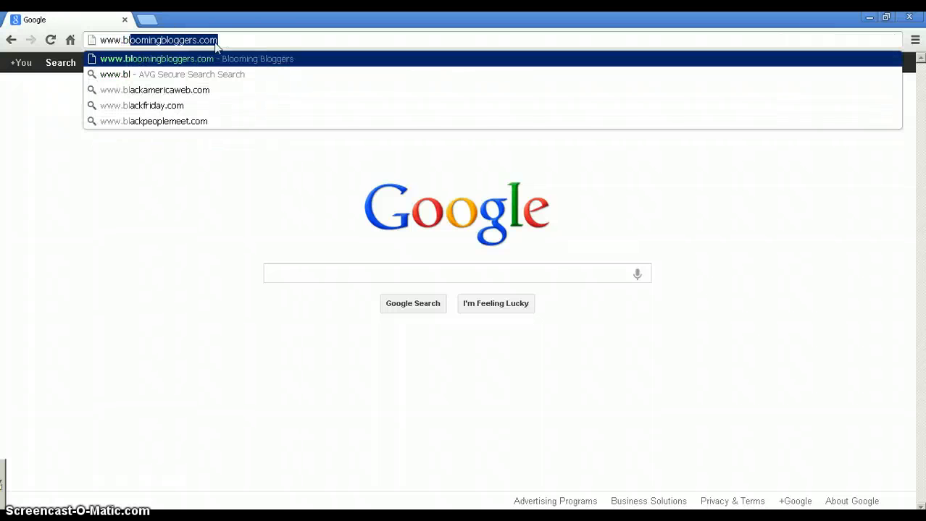
{"action": "key", "text": "Return"}
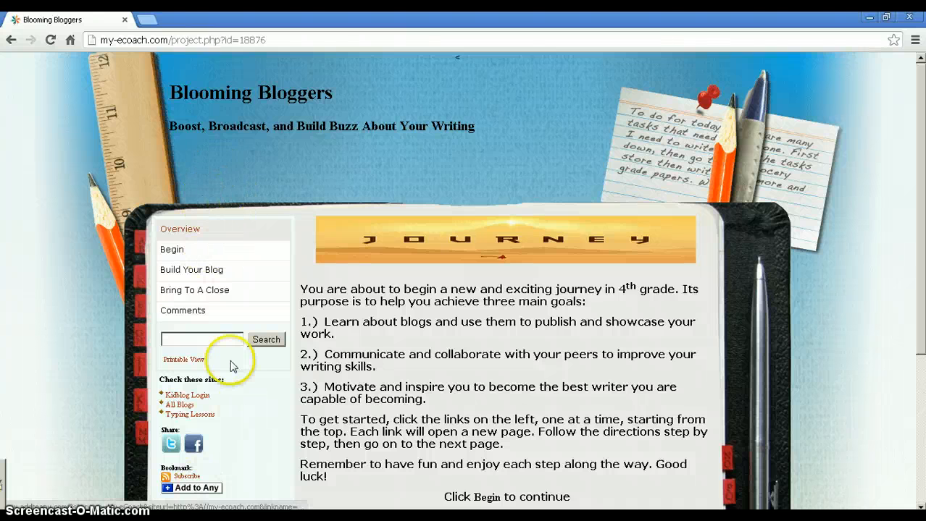
{"action": "left_click", "coordinate": [202, 403]}
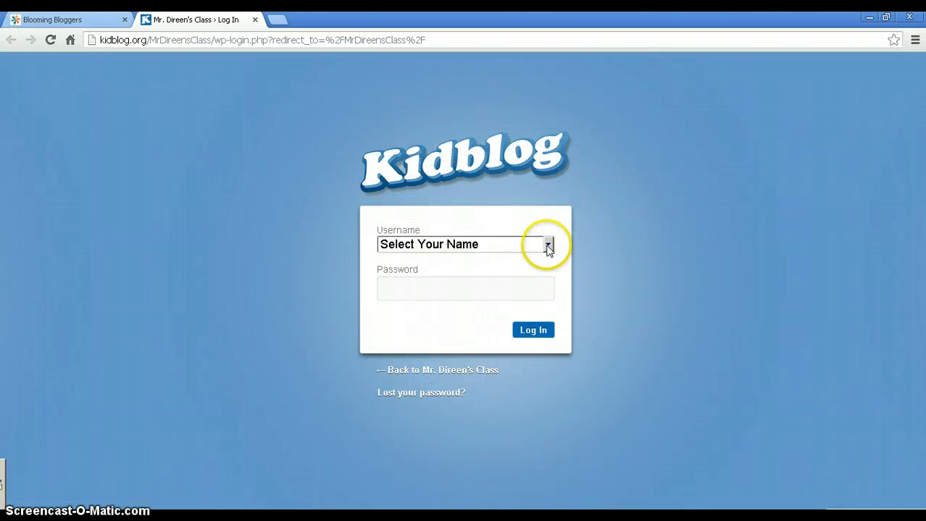
Log in to Kidblog by choosing the student account numbered #0 and entering its password.
{"action": "left_click", "coordinate": [548, 246]}
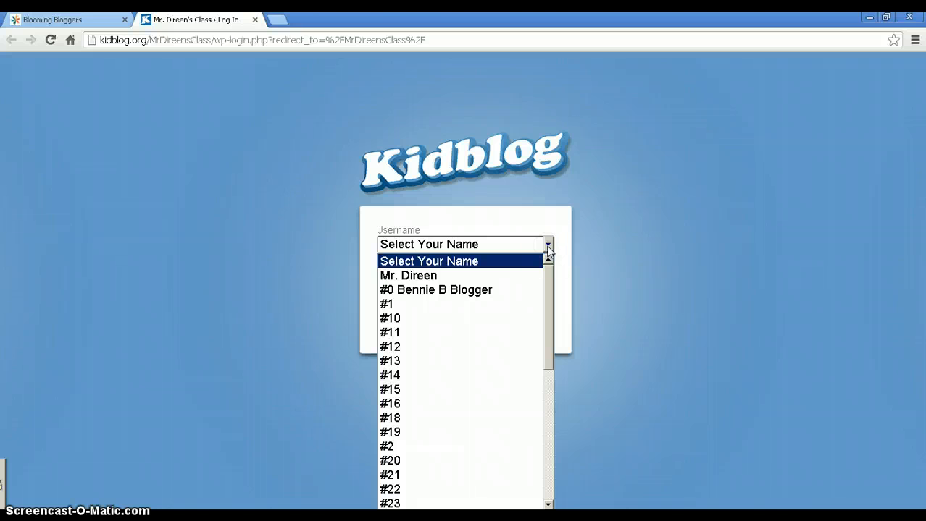
{"action": "mouse_move", "coordinate": [548, 276]}
{"action": "left_mouse_down"}
{"action": "mouse_move", "coordinate": [546, 425]}
{"action": "mouse_move", "coordinate": [550, 266]}
{"action": "left_mouse_up"}
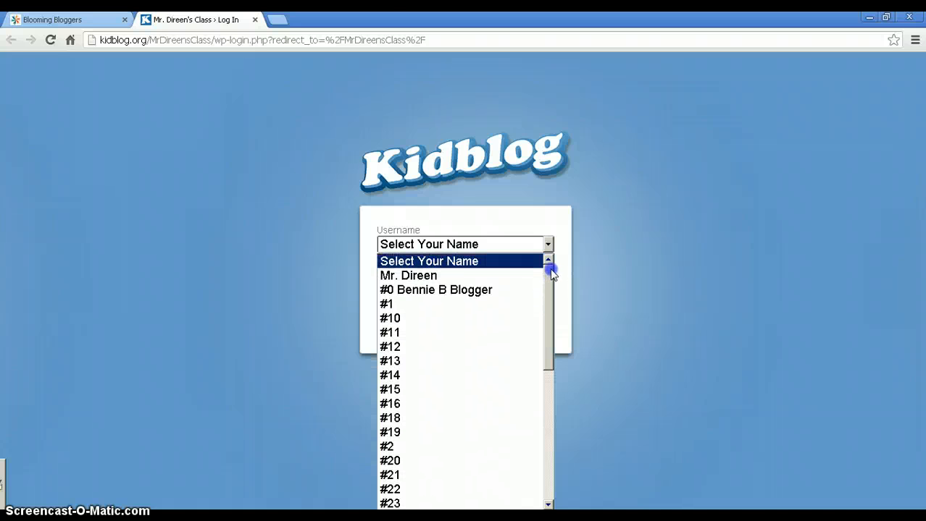
{"action": "left_click", "coordinate": [418, 290]}
{"action": "left_click", "coordinate": [427, 287]}
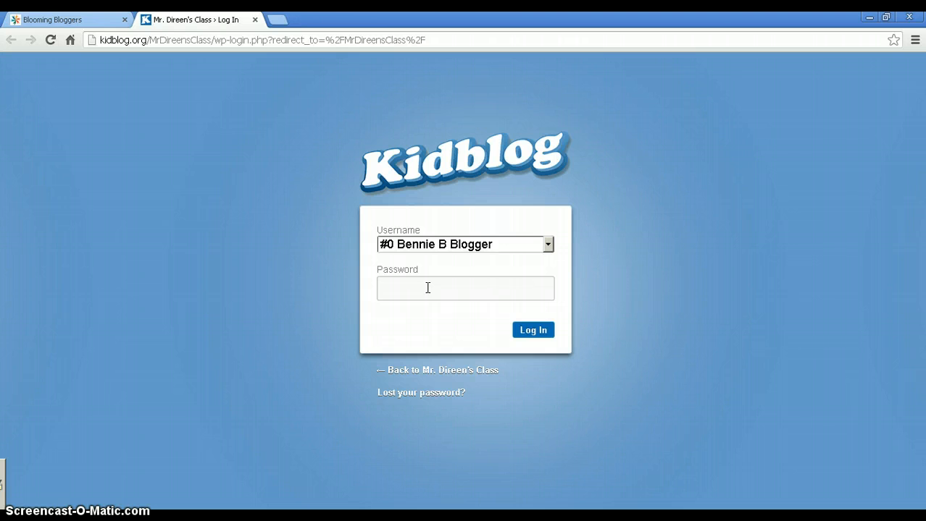
{"action": "left_click", "coordinate": [428, 289]}
{"action": "type", "text": "*****"}
{"action": "left_click", "coordinate": [534, 331]}
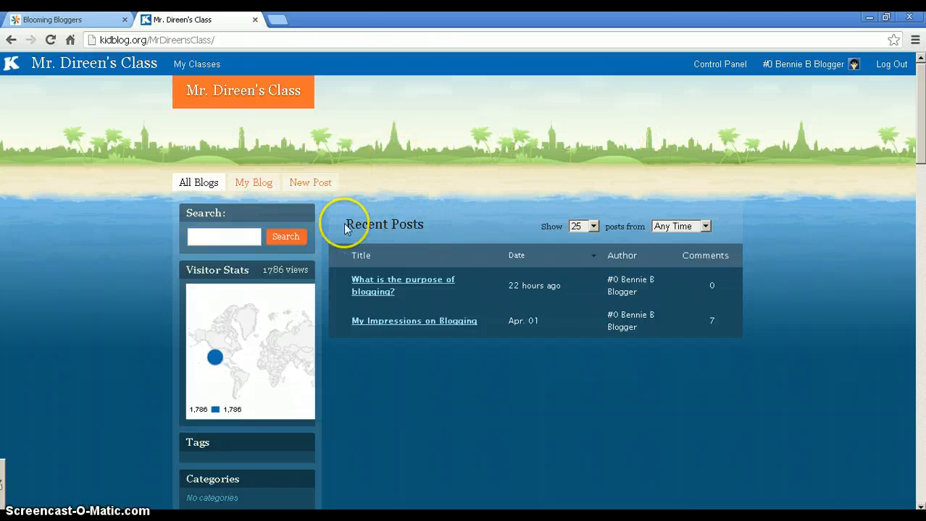
Look through the new post page and the account's profile page, and return to the class blogs.
{"action": "left_click", "coordinate": [303, 187]}
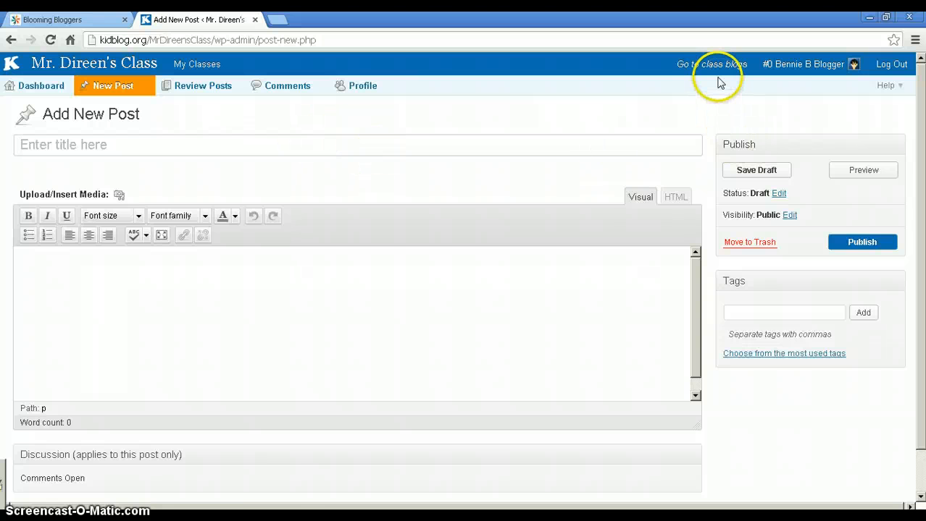
{"action": "left_click", "coordinate": [794, 72]}
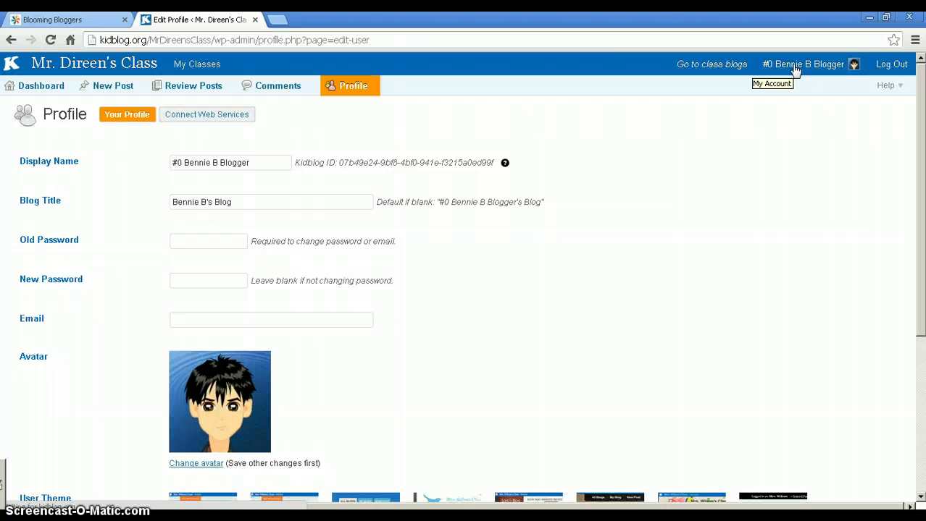
{"action": "left_click", "coordinate": [113, 88]}
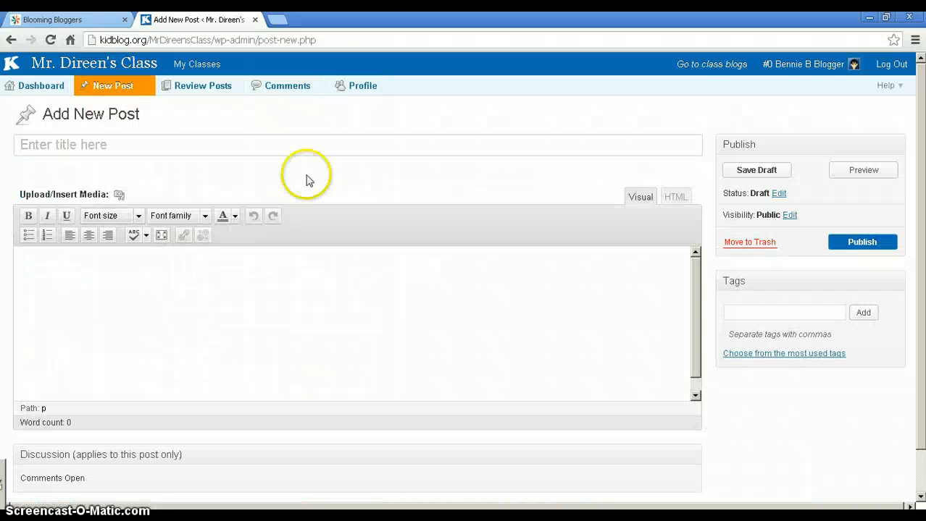
{"action": "left_click", "coordinate": [713, 65]}
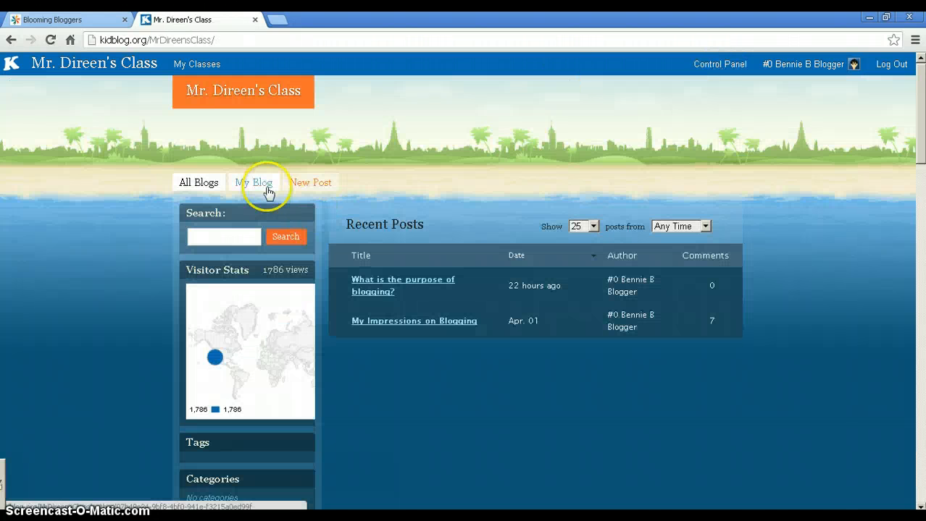
Start a new blog post from the class blogs page and switch to the Blog Post 2 document in Word.
{"action": "left_click", "coordinate": [313, 186]}
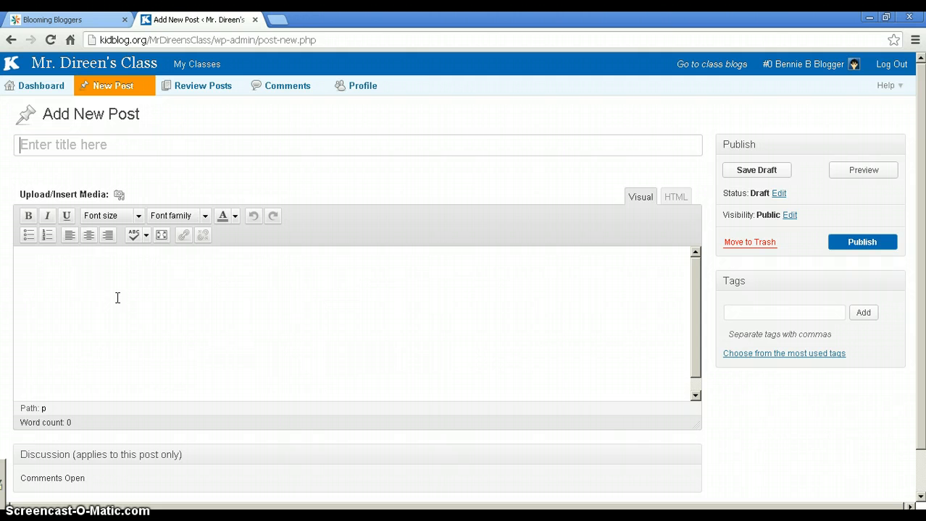
{"action": "left_click", "coordinate": [128, 297]}
{"action": "left_click", "coordinate": [467, 519]}
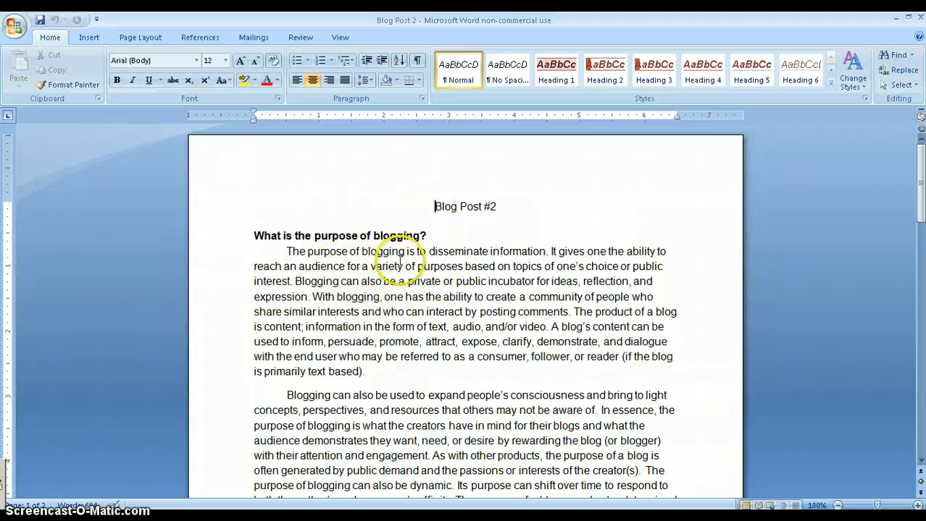
{"action": "left_click", "coordinate": [14, 26]}
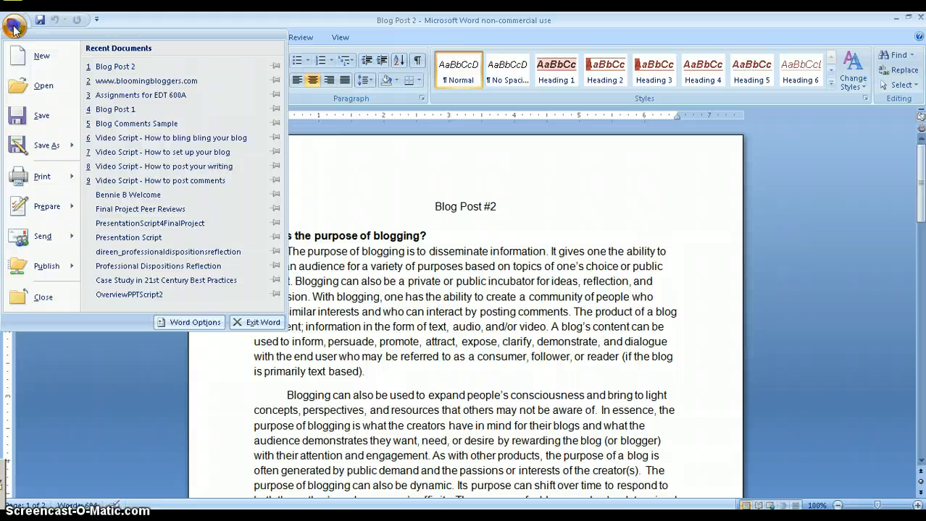
{"action": "left_click", "coordinate": [45, 87]}
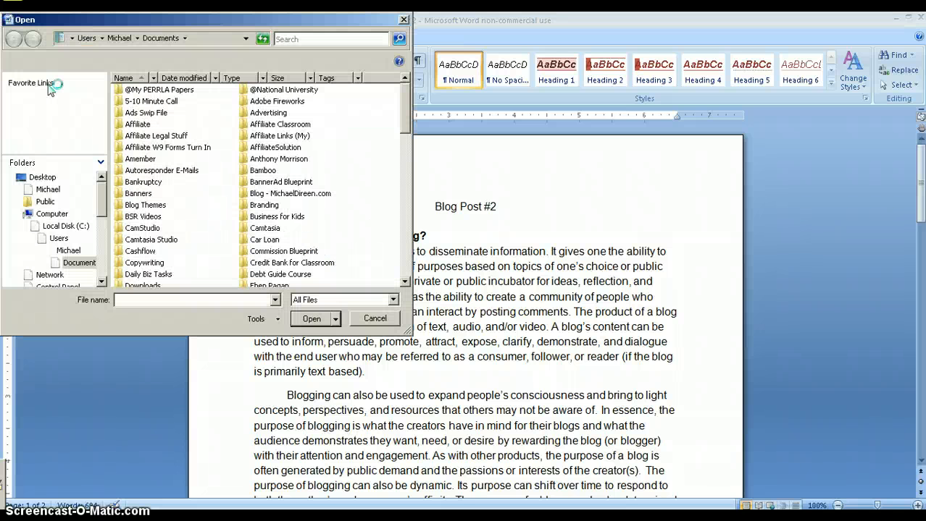
{"action": "double_click", "coordinate": [275, 89]}
{"action": "double_click", "coordinate": [142, 90]}
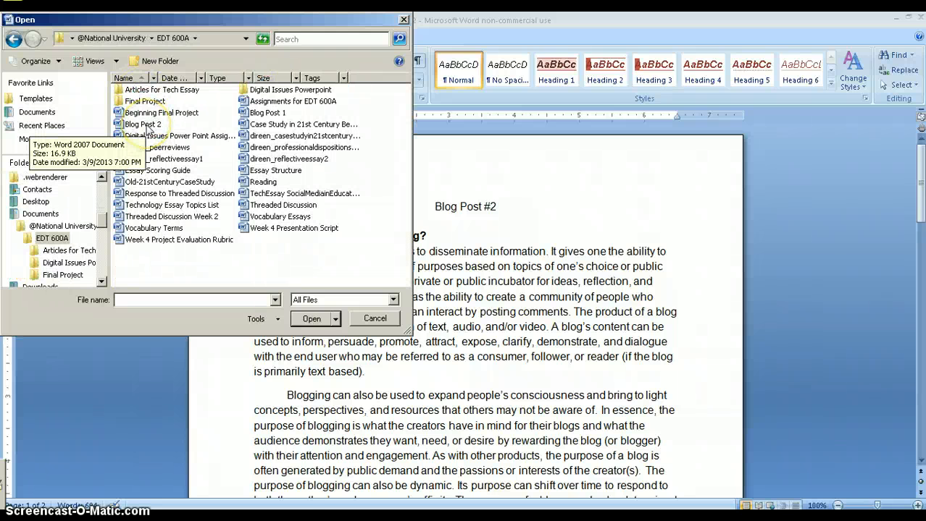
{"action": "left_click", "coordinate": [402, 22]}
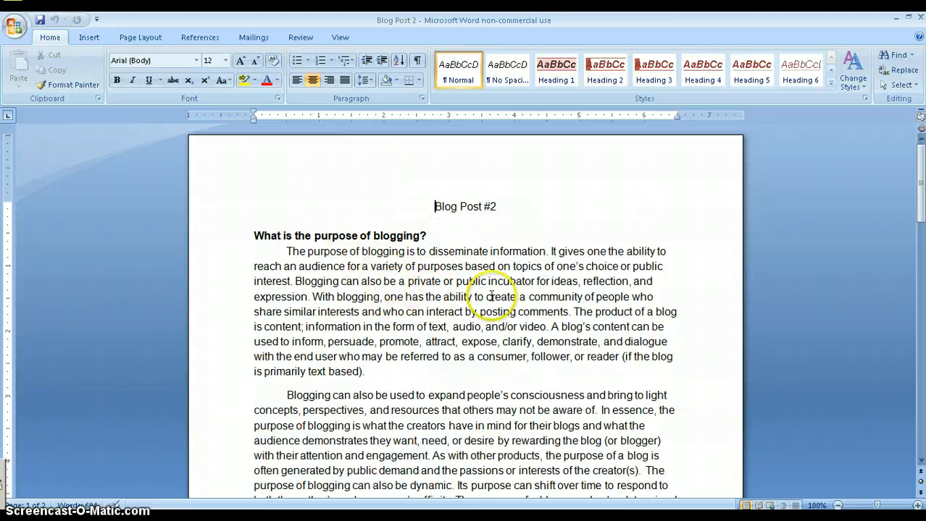
Copy the two body paragraphs under the heading "What is the purpose of blogging?", leaving out the heading.
{"action": "left_click_drag", "start_coordinate": [920, 175], "coordinate": [922, 190]}
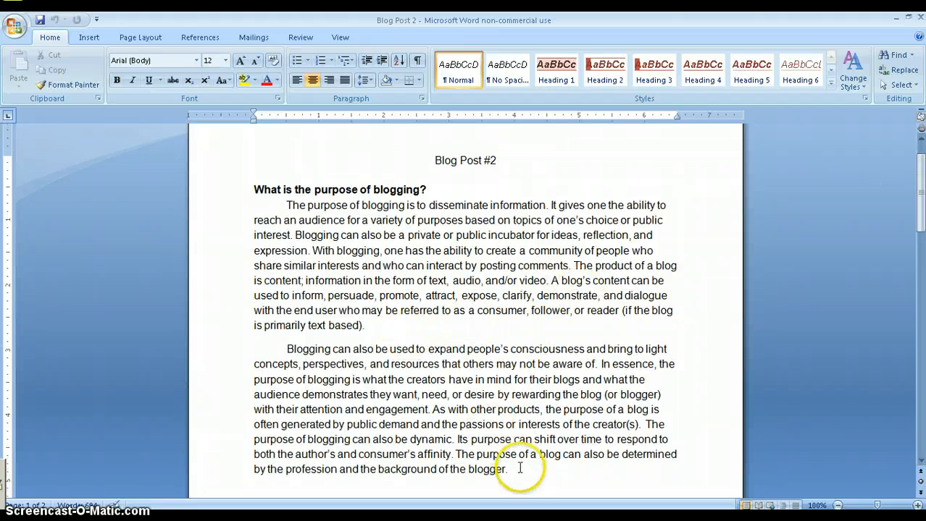
{"action": "left_click_drag", "start_coordinate": [521, 469], "coordinate": [357, 308]}
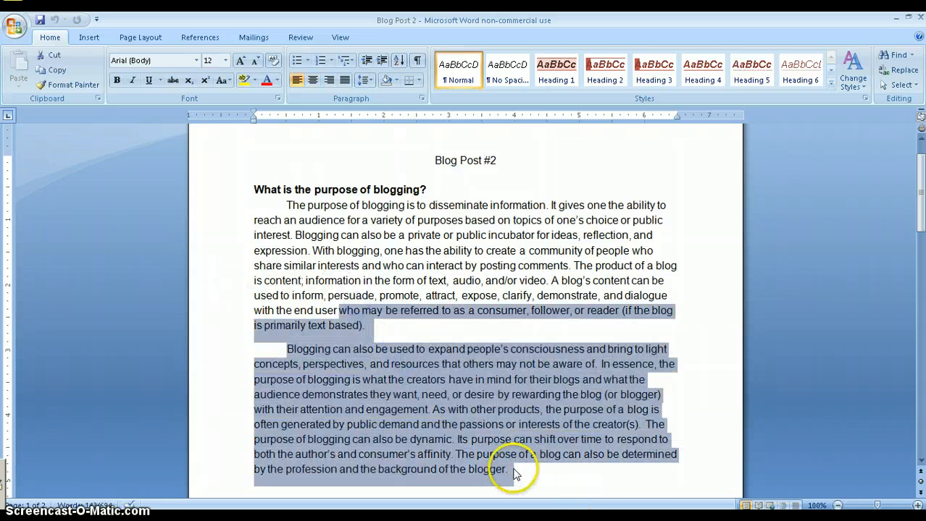
{"action": "left_click", "coordinate": [520, 469]}
{"action": "left_click_drag", "start_coordinate": [521, 470], "coordinate": [288, 207]}
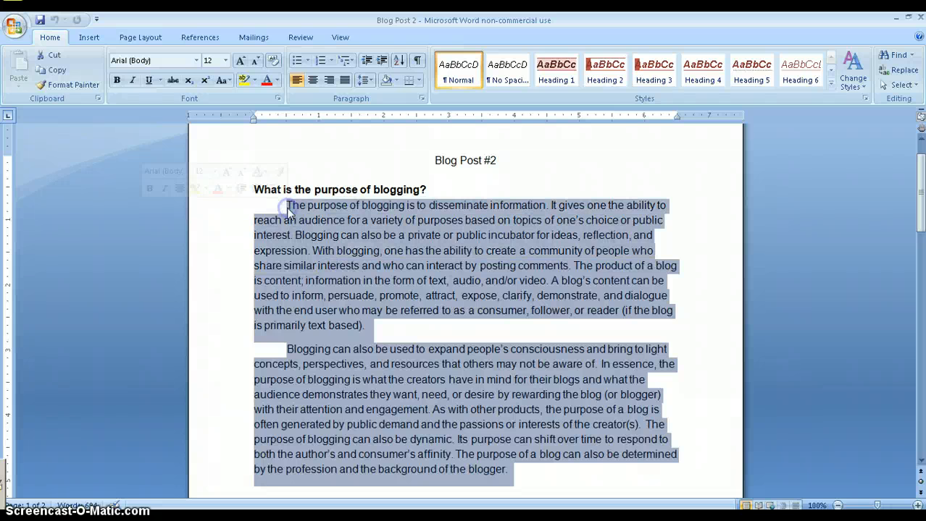
{"action": "right_click", "coordinate": [325, 221]}
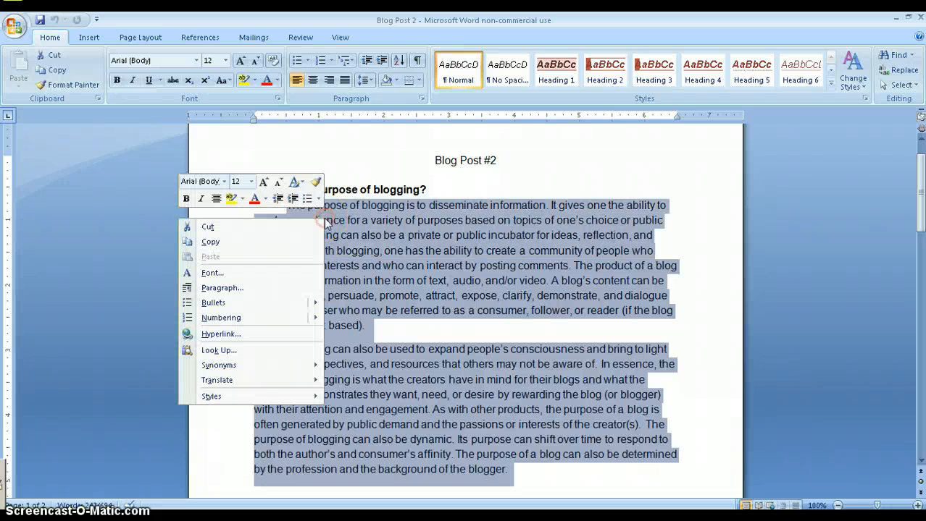
{"action": "left_click", "coordinate": [242, 244]}
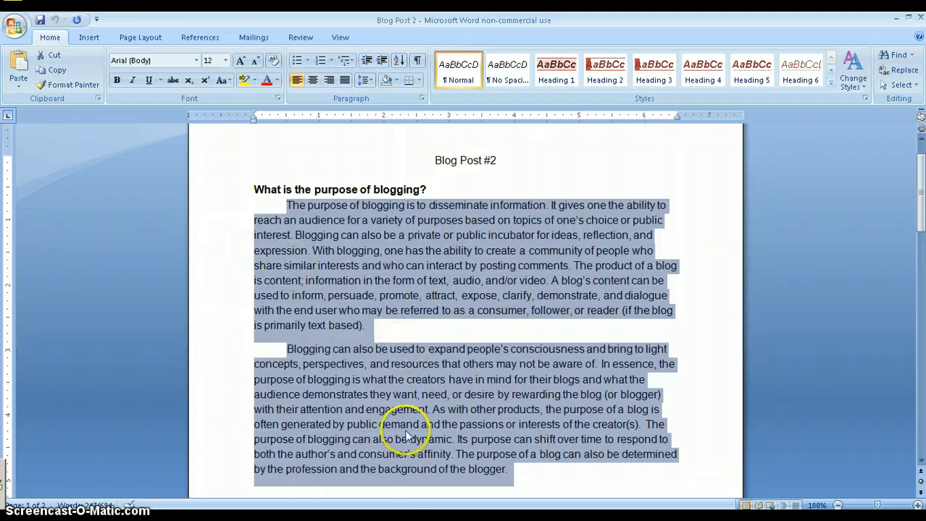
Switch back to Kidblog in the browser and paste the copied paragraphs into the new post's body.
{"action": "left_click", "coordinate": [391, 517]}
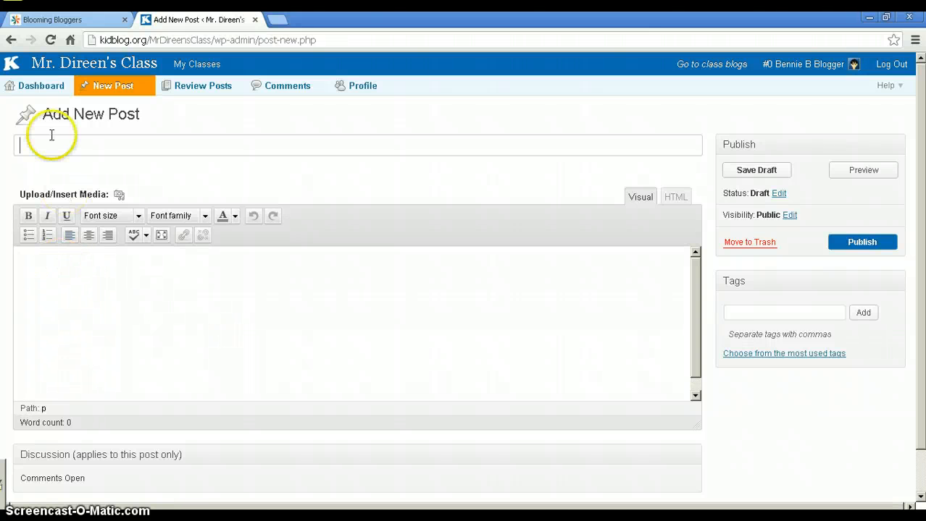
{"action": "left_click", "coordinate": [55, 268]}
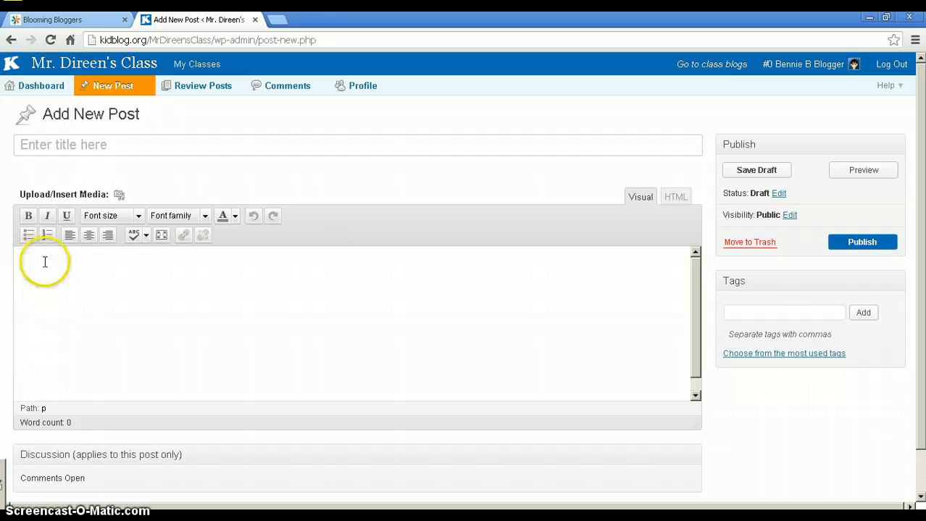
{"action": "right_click", "coordinate": [45, 267]}
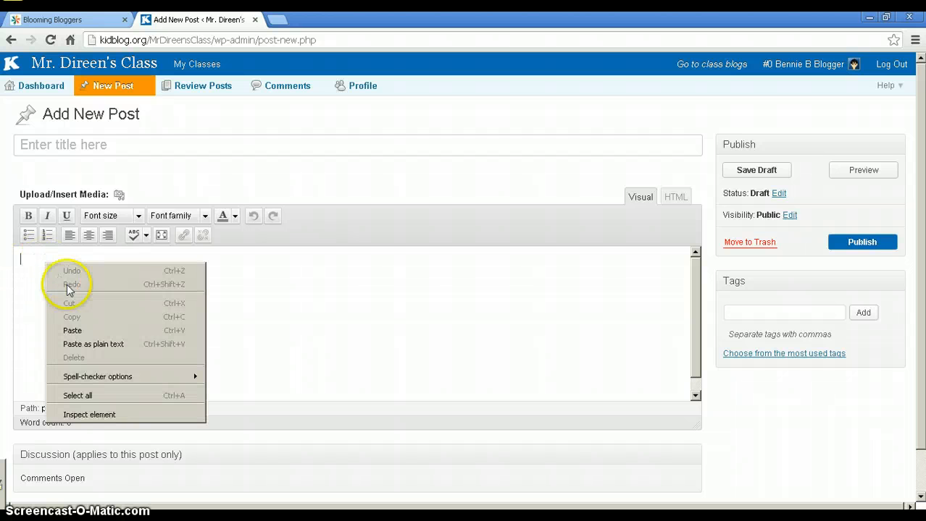
{"action": "left_click", "coordinate": [78, 331]}
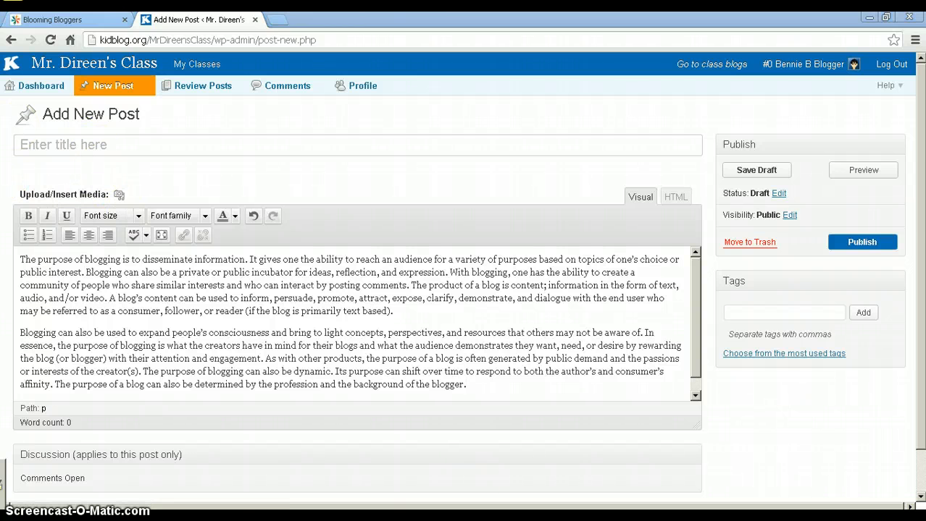
Title the post "What is the purpose of blogging?" and indent the first line of both body paragraphs.
{"action": "key", "text": "alt+Tab"}
{"action": "left_click", "coordinate": [382, 240]}
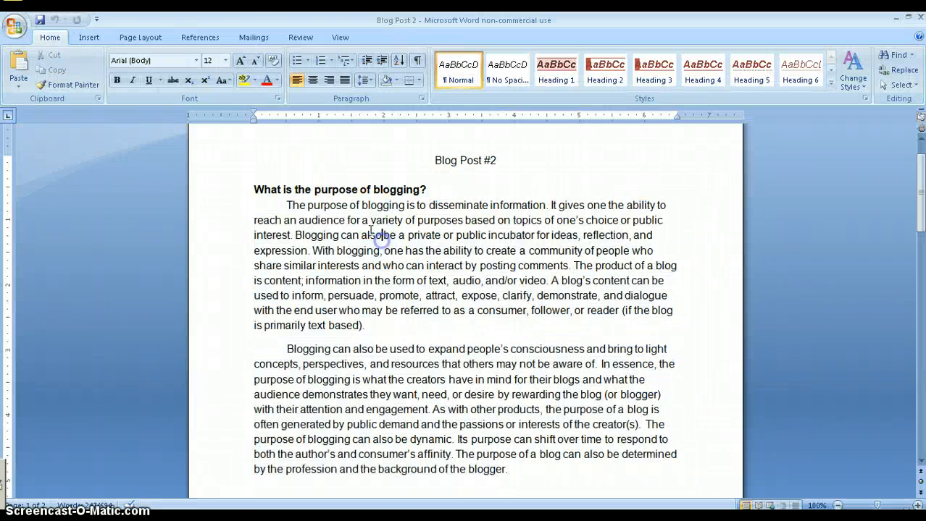
{"action": "key", "text": "alt+Tab"}
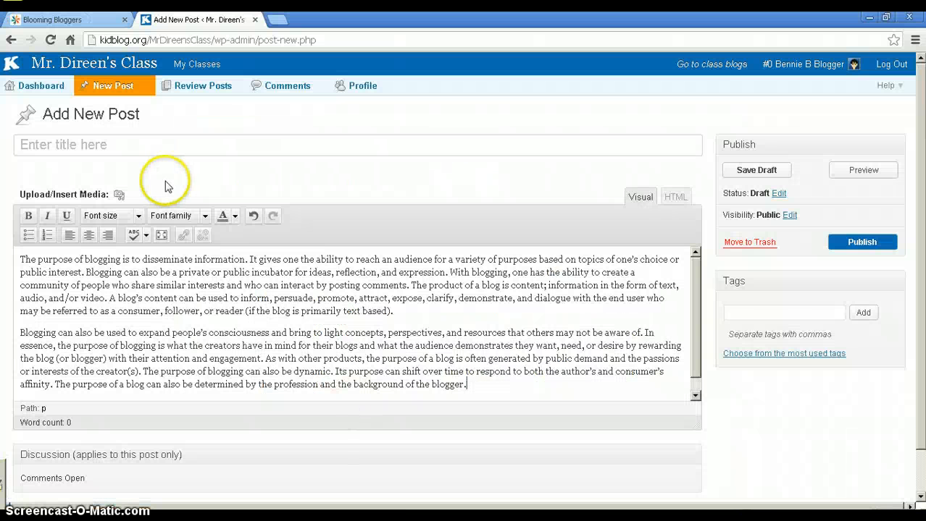
{"action": "left_click", "coordinate": [114, 145]}
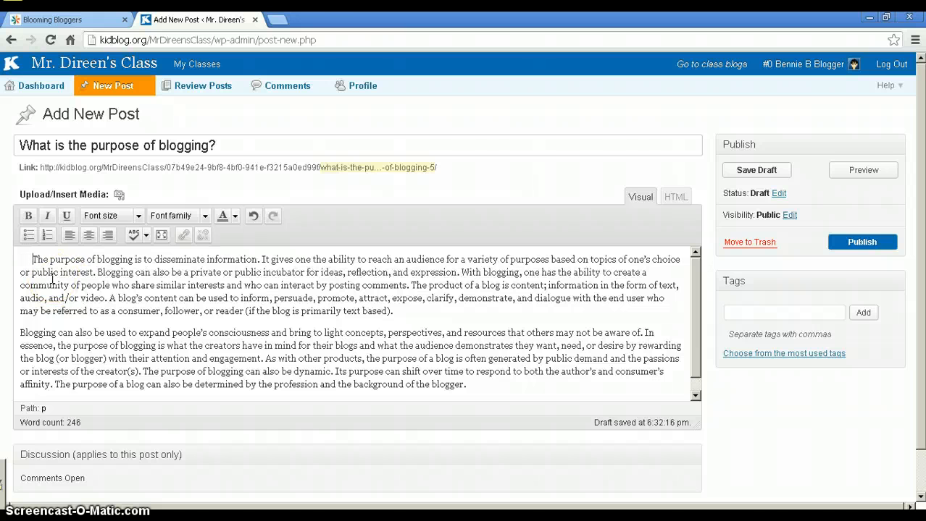
{"action": "left_click", "coordinate": [20, 334]}
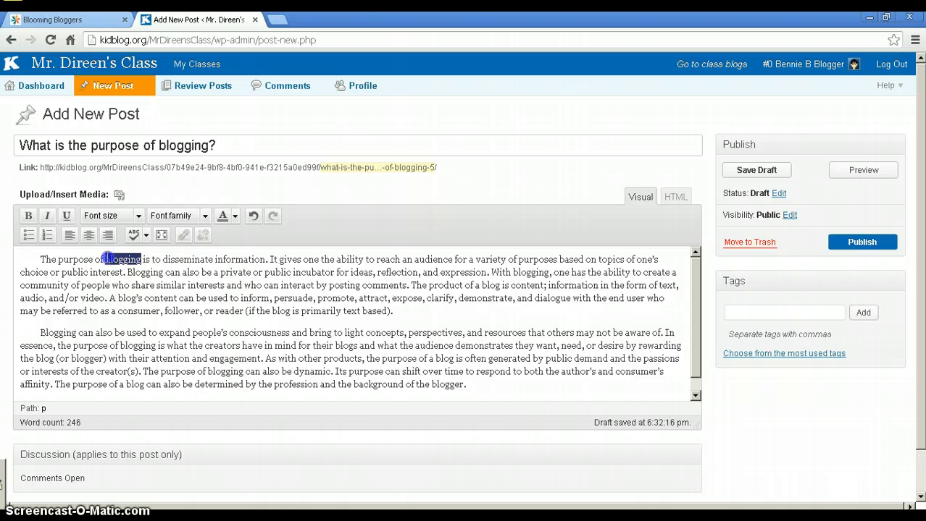
Bold the word "blogging" in the post's first sentence, and undo the bold formatting.
{"action": "left_click", "coordinate": [29, 215]}
{"action": "left_click_drag", "start_coordinate": [155, 285], "coordinate": [174, 312]}
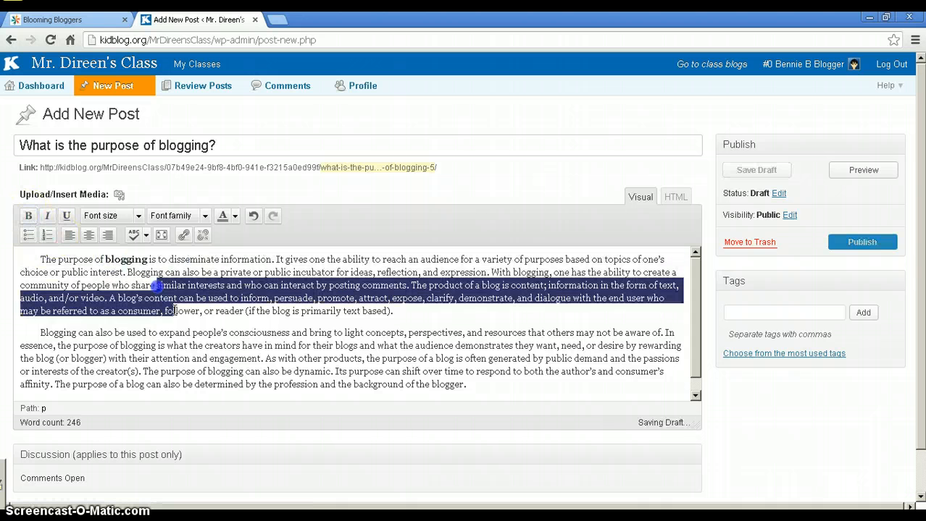
{"action": "left_click", "coordinate": [195, 288]}
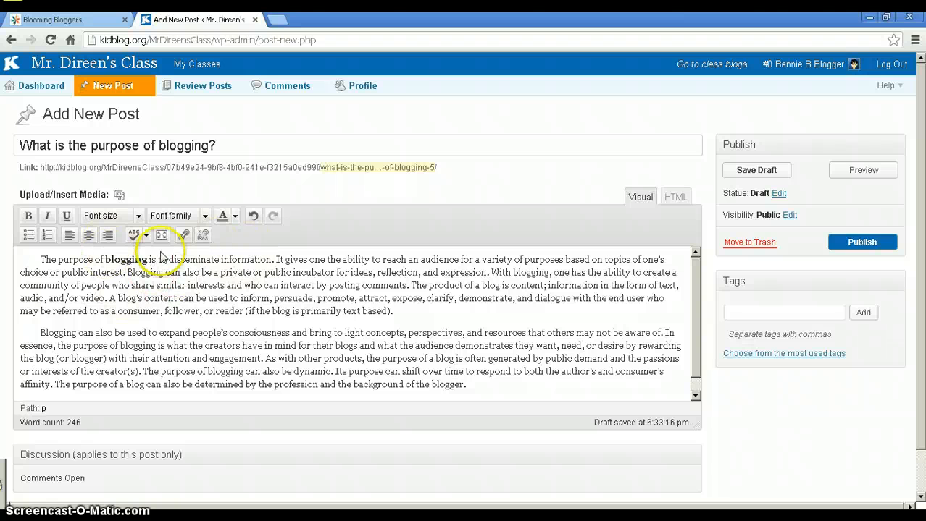
{"action": "left_click", "coordinate": [254, 219]}
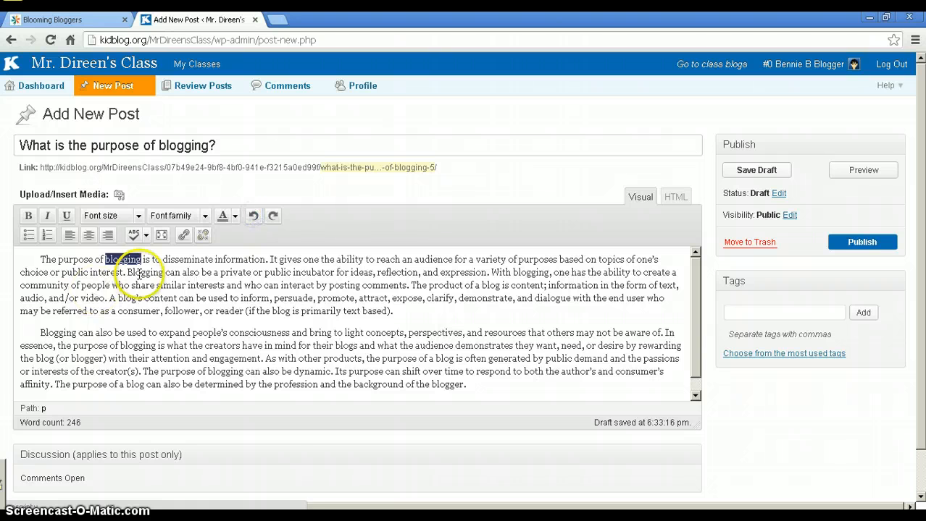
{"action": "left_click", "coordinate": [161, 269]}
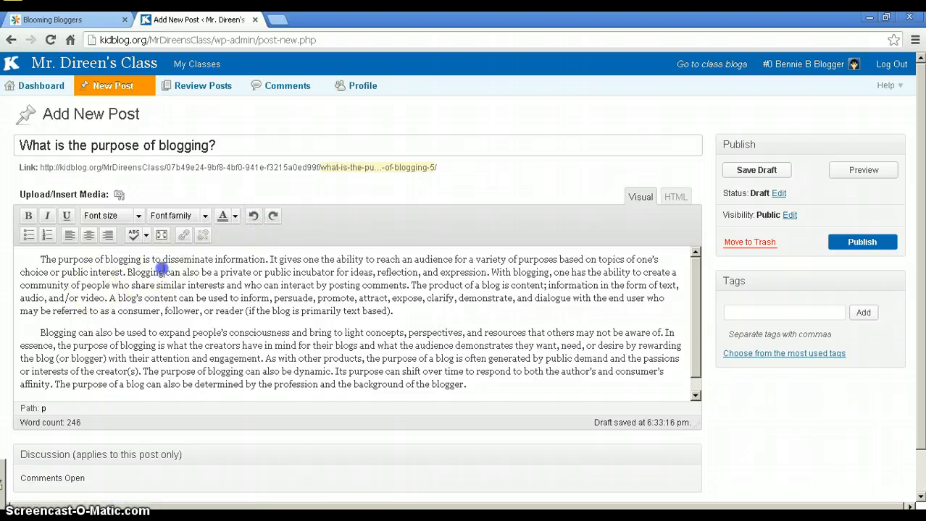
Redo the bold formatting on "blogging" in the first sentence, and undo it again.
{"action": "left_click", "coordinate": [274, 218]}
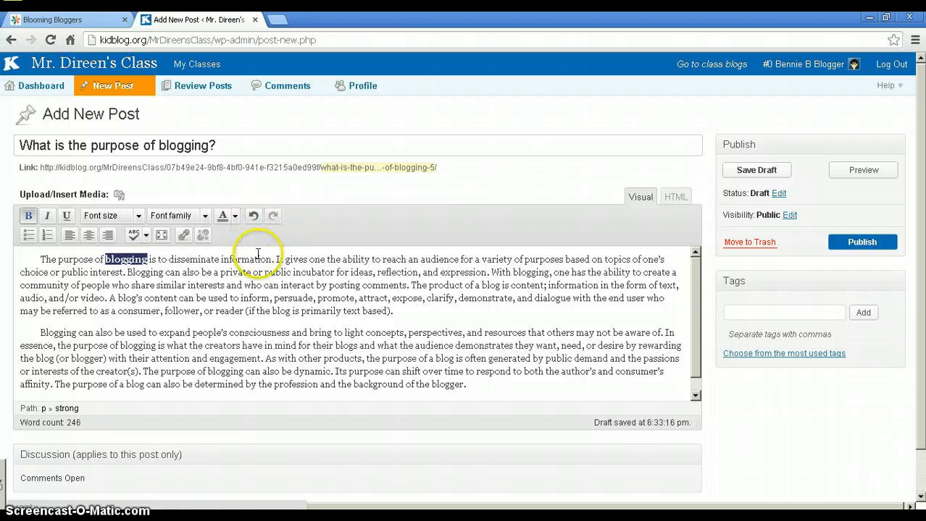
{"action": "left_click", "coordinate": [259, 261]}
{"action": "left_click", "coordinate": [254, 217]}
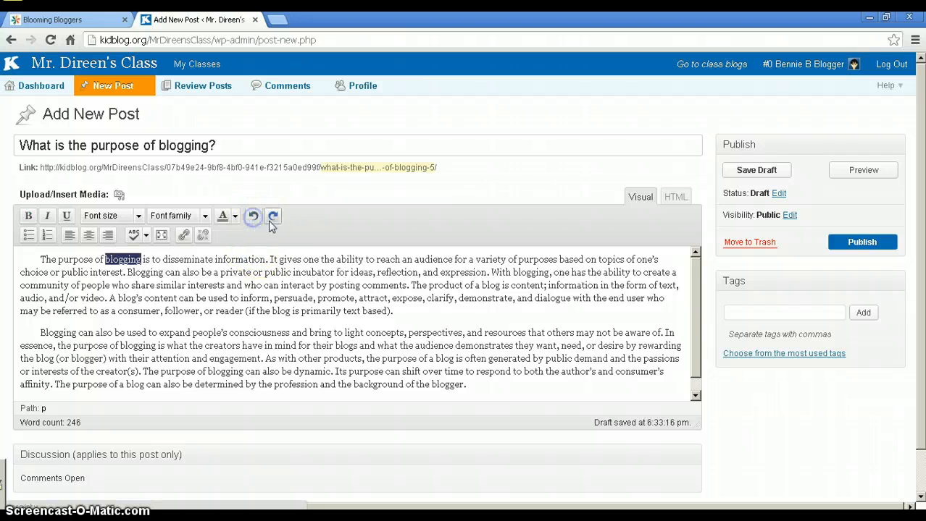
{"action": "left_click", "coordinate": [206, 266]}
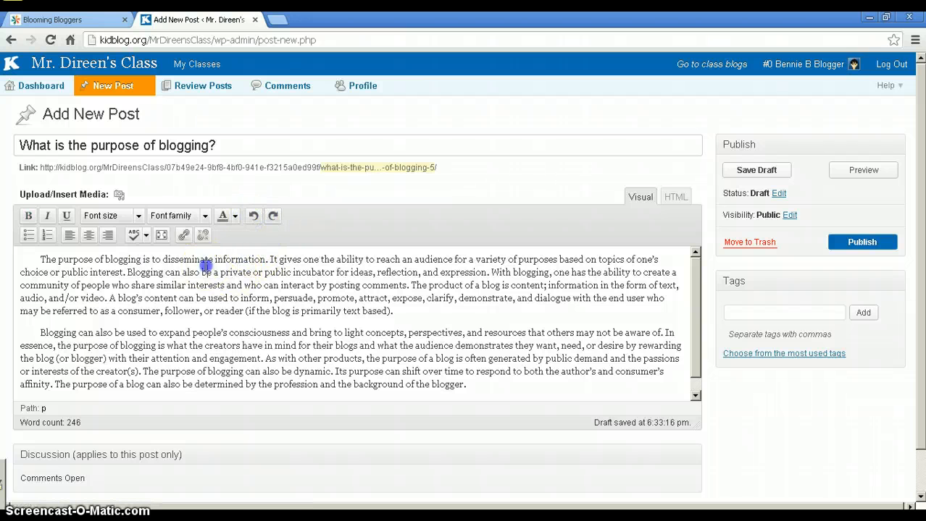
{"action": "left_click", "coordinate": [254, 227]}
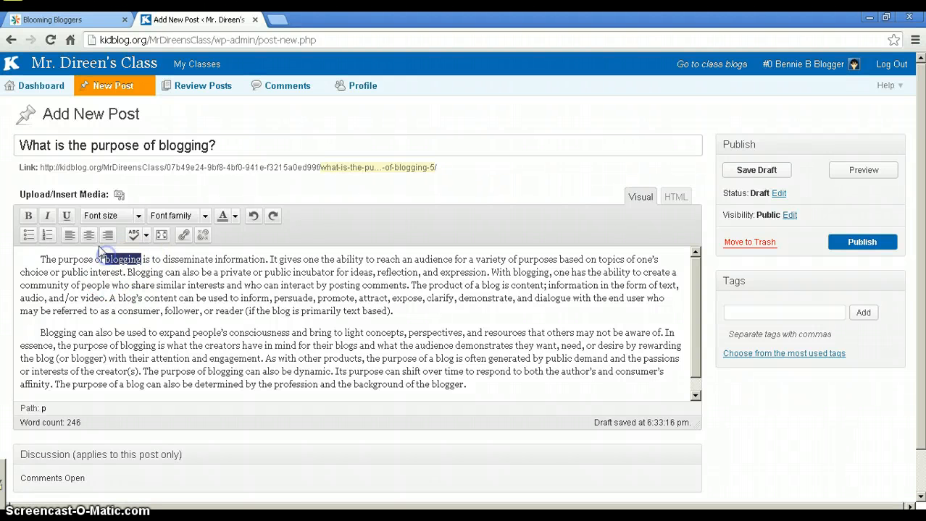
Italicize the word "blogging" in the first sentence, and undo the italic formatting.
{"action": "left_click", "coordinate": [47, 215]}
{"action": "left_click_drag", "start_coordinate": [163, 273], "coordinate": [138, 271]}
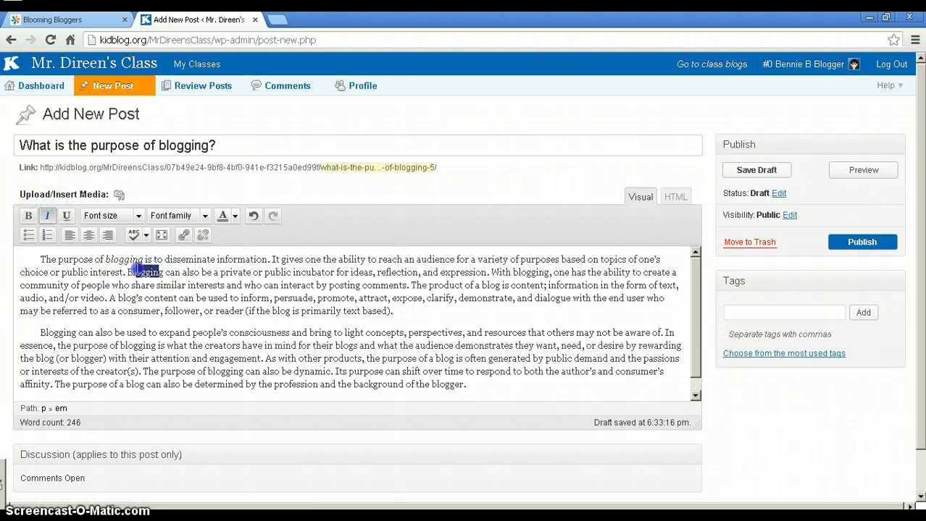
{"action": "left_click", "coordinate": [153, 279]}
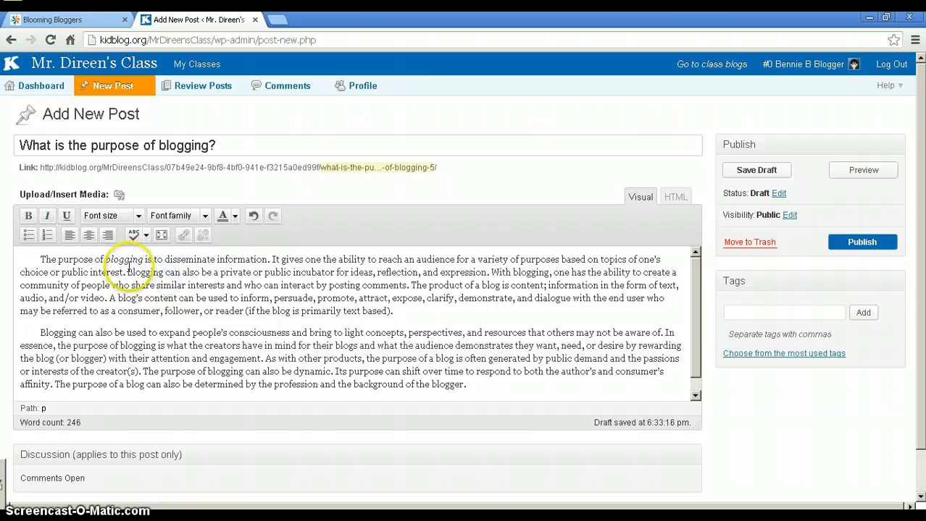
{"action": "left_click", "coordinate": [253, 216]}
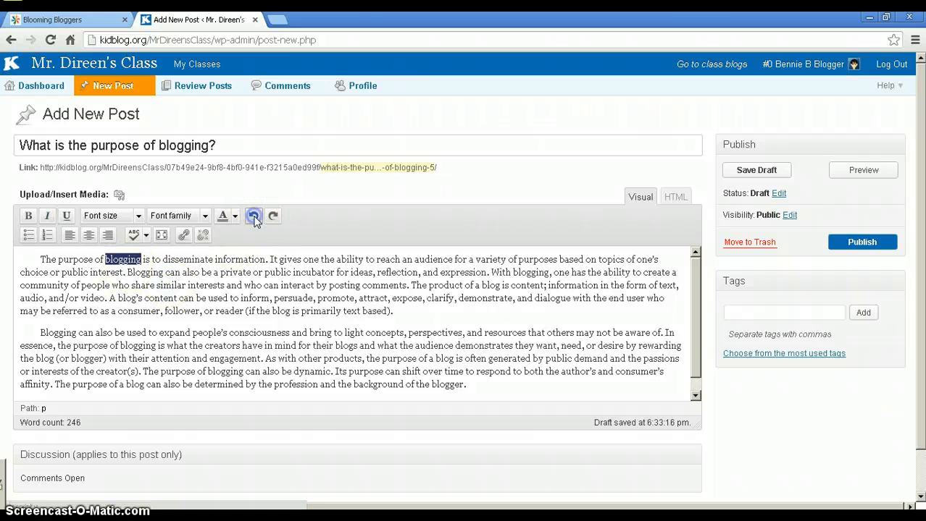
{"action": "left_click", "coordinate": [178, 285]}
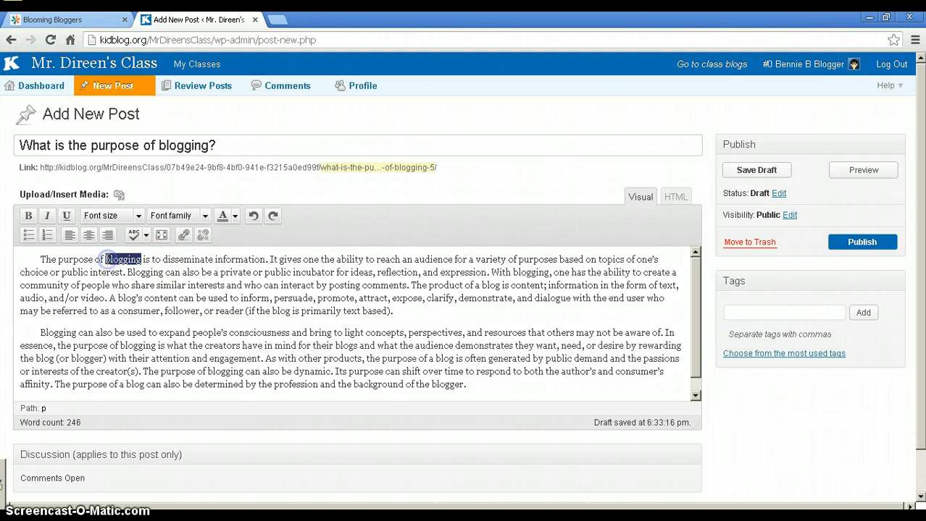
Underline the word "blogging" in the first sentence, and undo the underline.
{"action": "left_click", "coordinate": [66, 216]}
{"action": "left_click", "coordinate": [159, 278]}
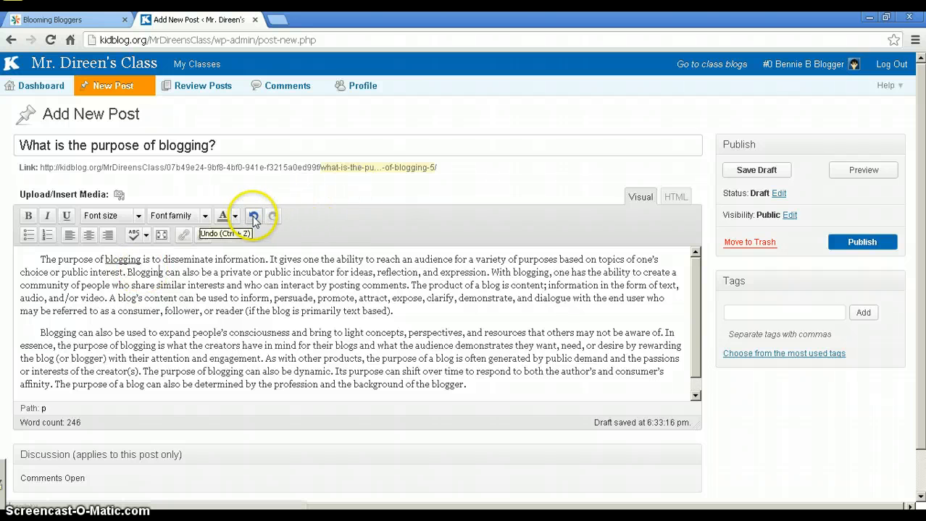
{"action": "left_click", "coordinate": [254, 218]}
{"action": "left_click", "coordinate": [201, 299]}
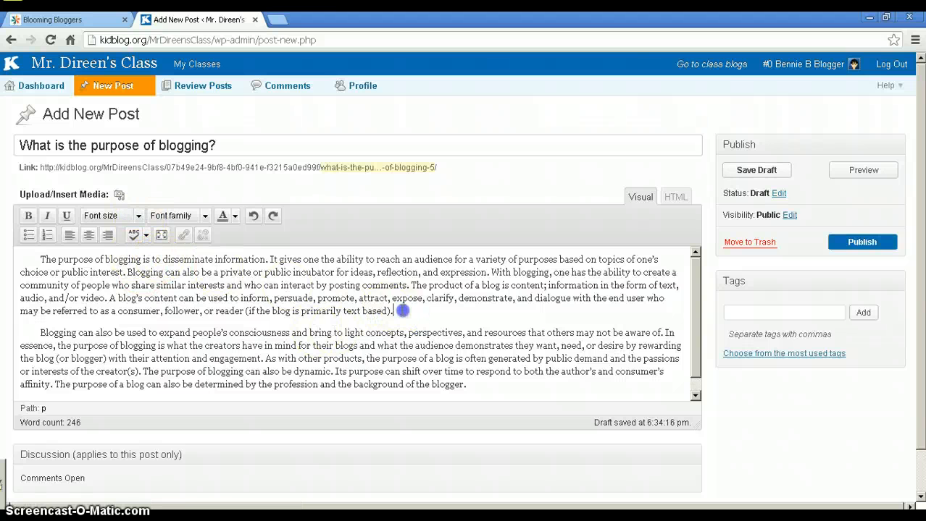
Look through the font sizes and font families available for the first body paragraph, without applying any.
{"action": "left_click_drag", "start_coordinate": [392, 312], "coordinate": [45, 246]}
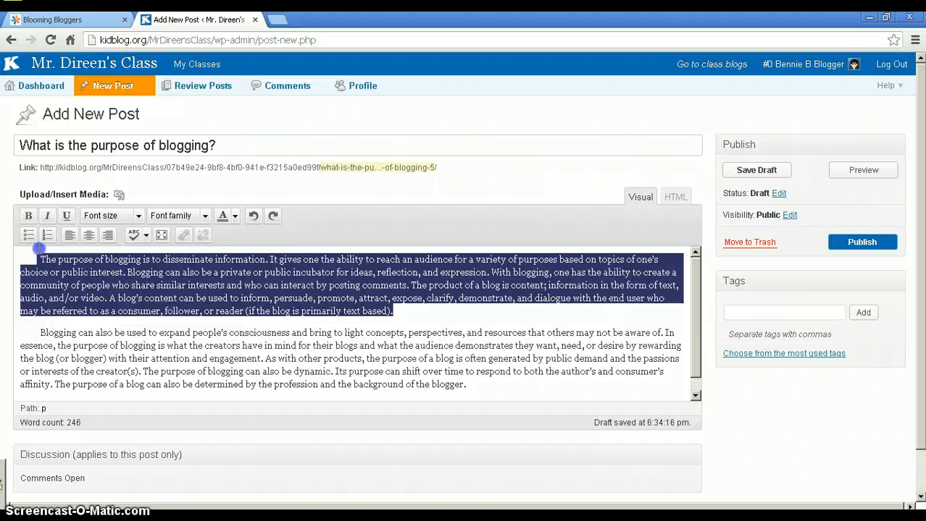
{"action": "left_click", "coordinate": [138, 216]}
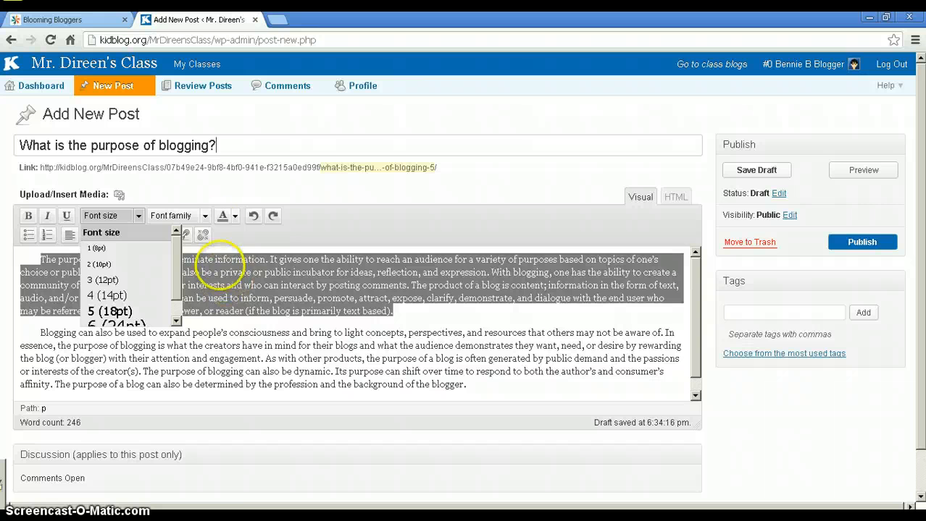
{"action": "left_click", "coordinate": [206, 217]}
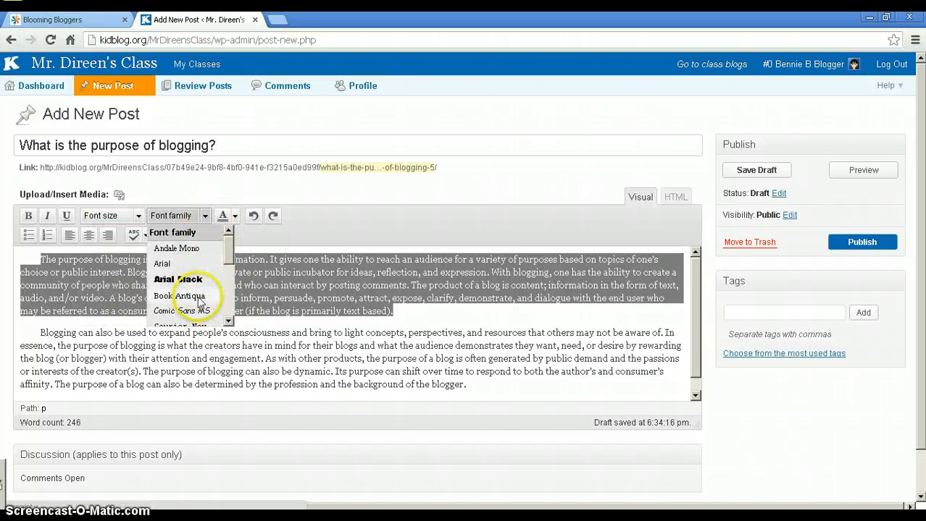
{"action": "left_click_drag", "start_coordinate": [228, 257], "coordinate": [186, 247]}
{"action": "left_click", "coordinate": [138, 217]}
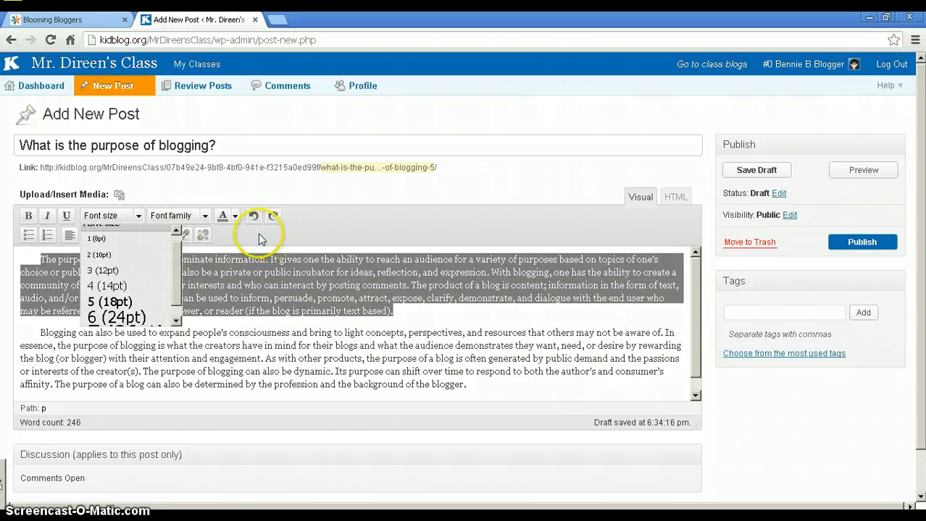
{"action": "left_click", "coordinate": [258, 233]}
{"action": "left_click", "coordinate": [226, 305]}
{"action": "left_click", "coordinate": [190, 269]}
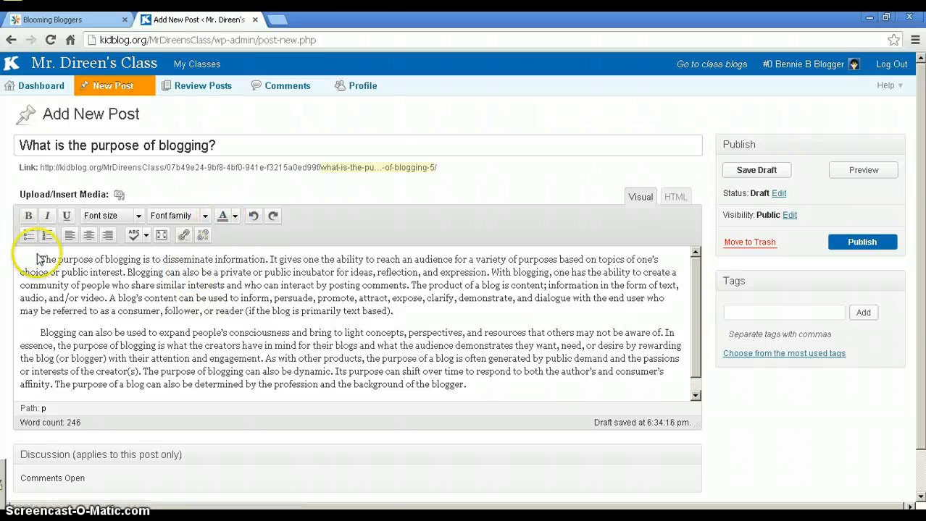
Set the text color of both body paragraphs to black.
{"action": "left_click_drag", "start_coordinate": [70, 261], "coordinate": [474, 385]}
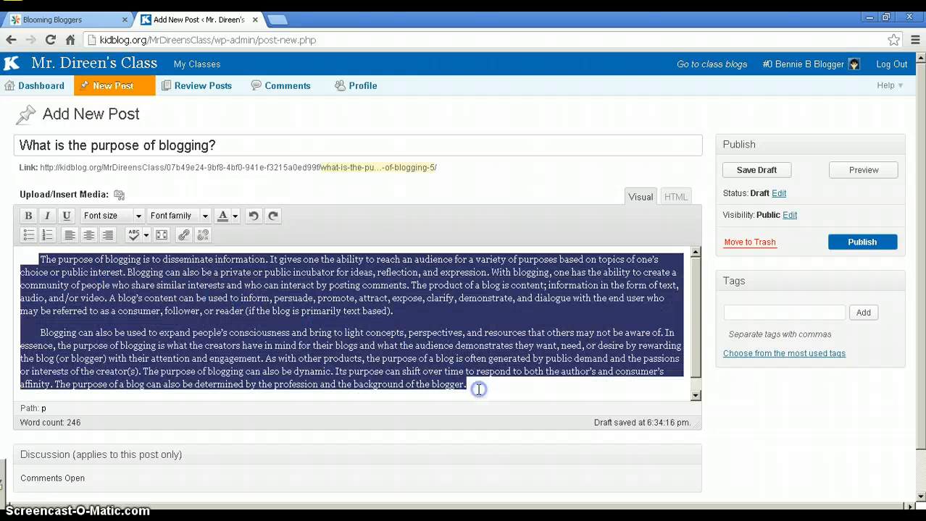
{"action": "left_click", "coordinate": [235, 216]}
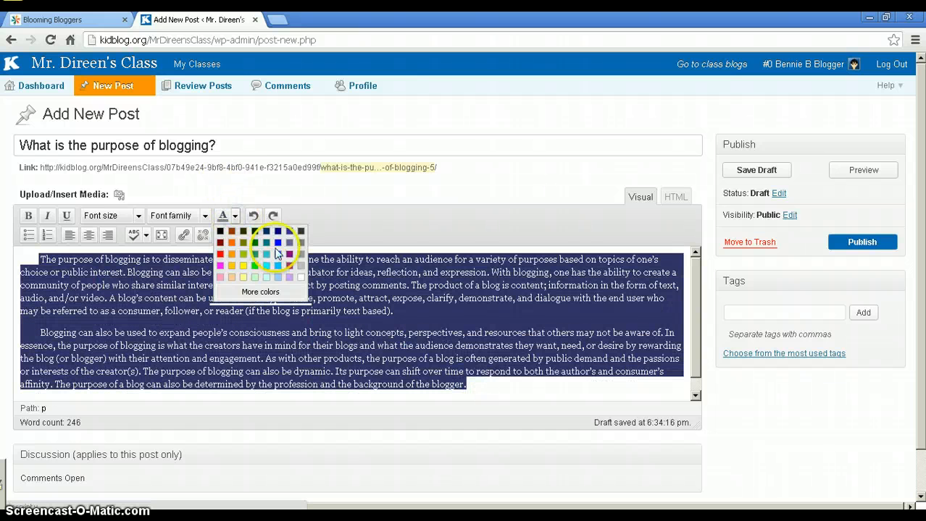
{"action": "left_click", "coordinate": [222, 235]}
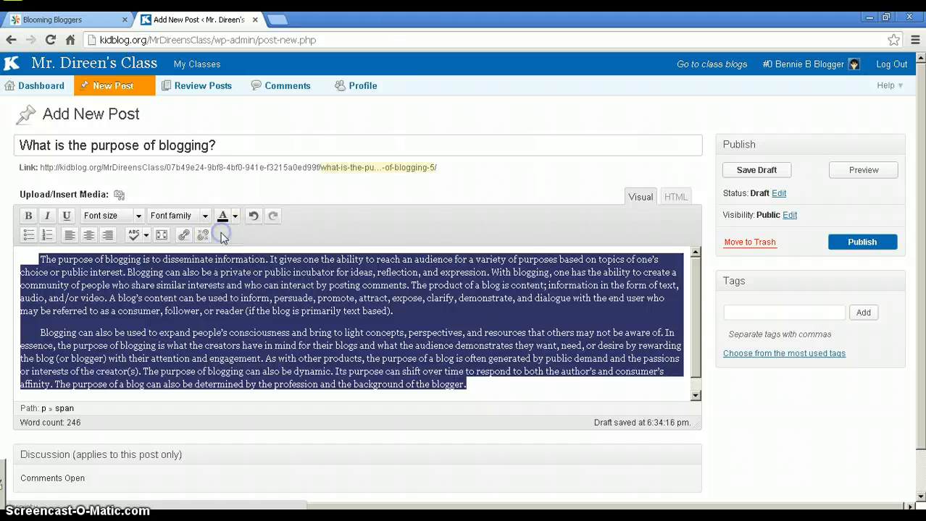
{"action": "left_click", "coordinate": [216, 286]}
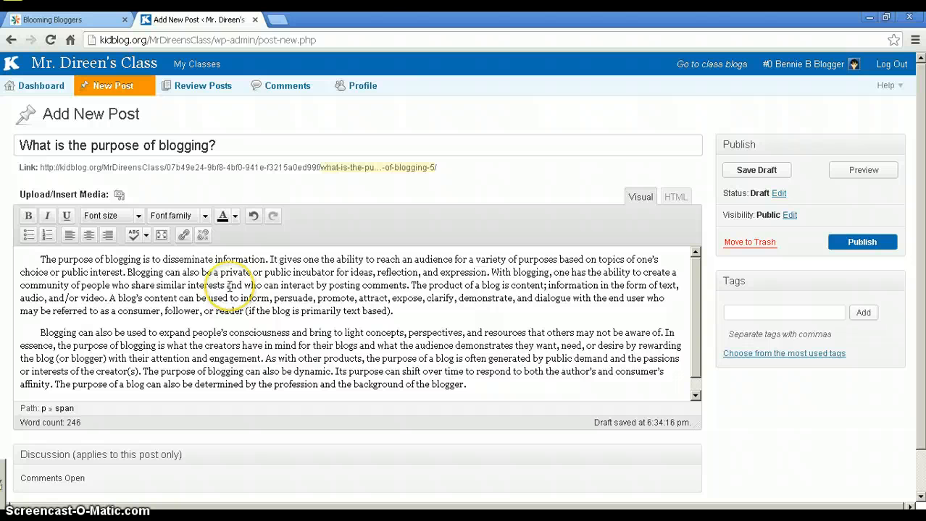
{"action": "left_click", "coordinate": [214, 322]}
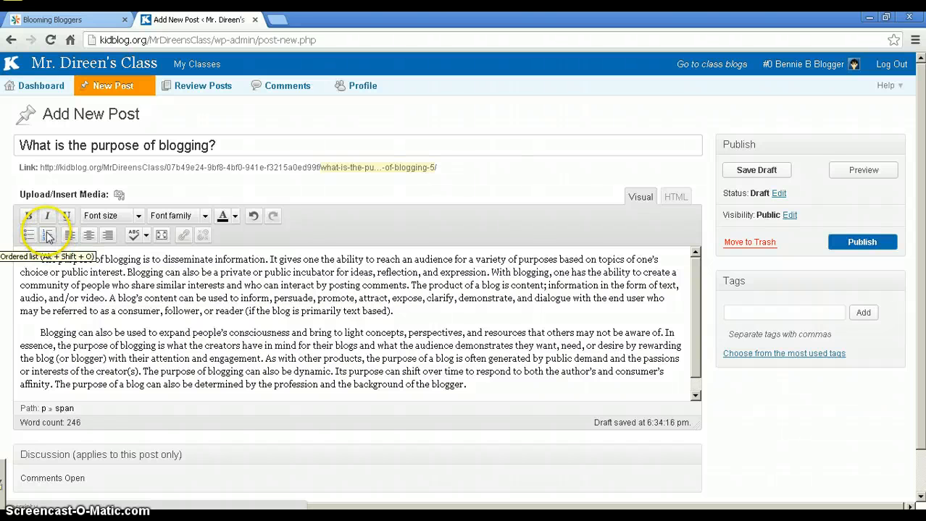
Try center and right alignment on the first body paragraph, and return it to left alignment.
{"action": "left_click", "coordinate": [39, 259]}
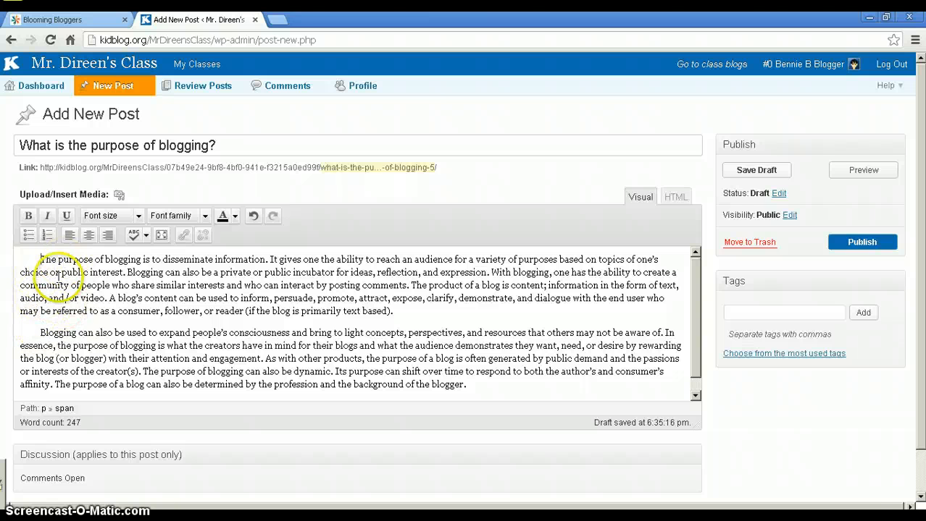
{"action": "left_click", "coordinate": [88, 238]}
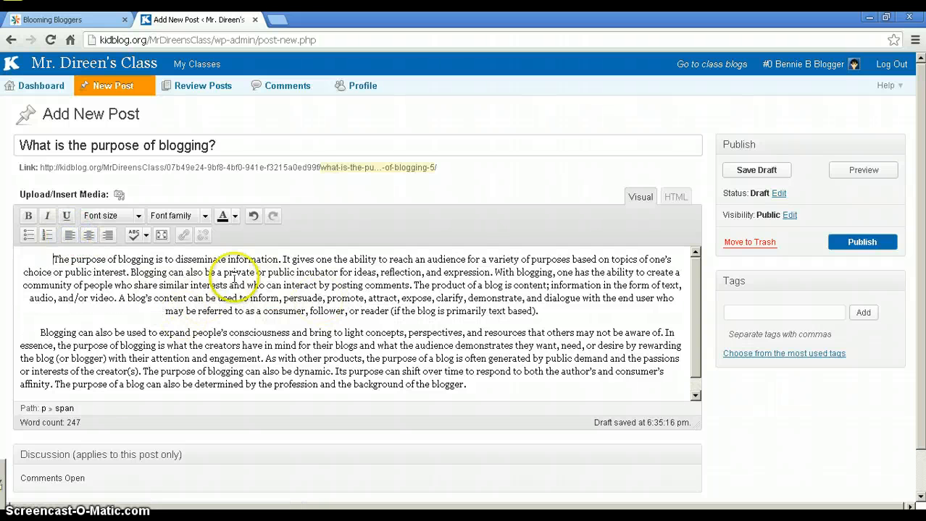
{"action": "left_click", "coordinate": [107, 239]}
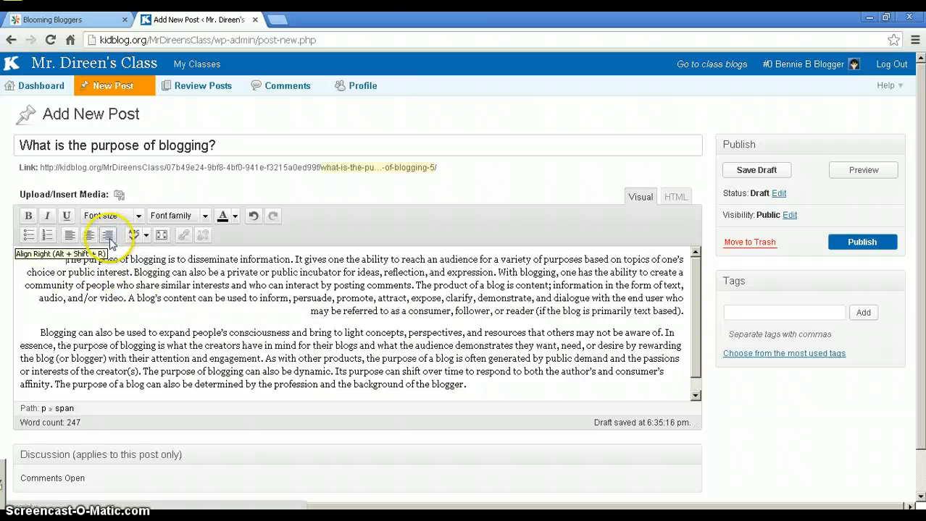
{"action": "left_click", "coordinate": [69, 236]}
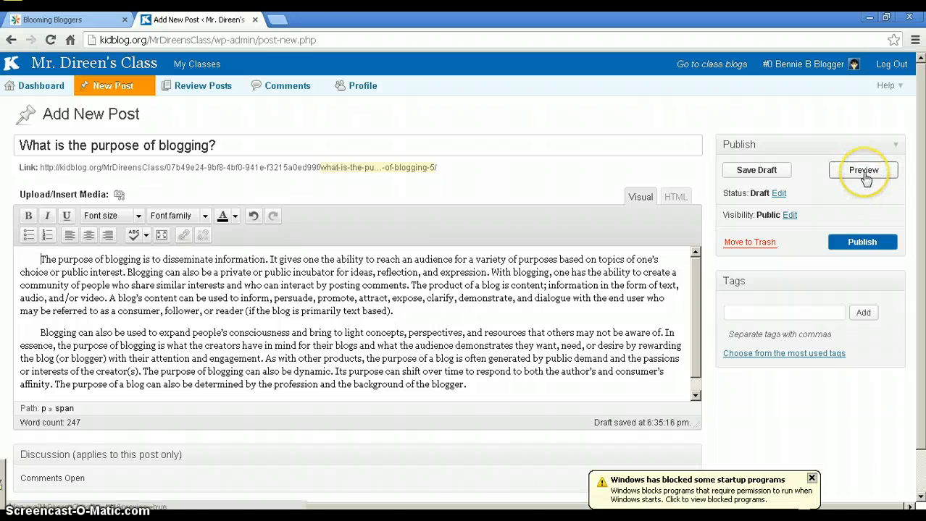
Preview the post to check how its title and paragraphs look on the blog, and close the preview.
{"action": "left_click", "coordinate": [863, 174]}
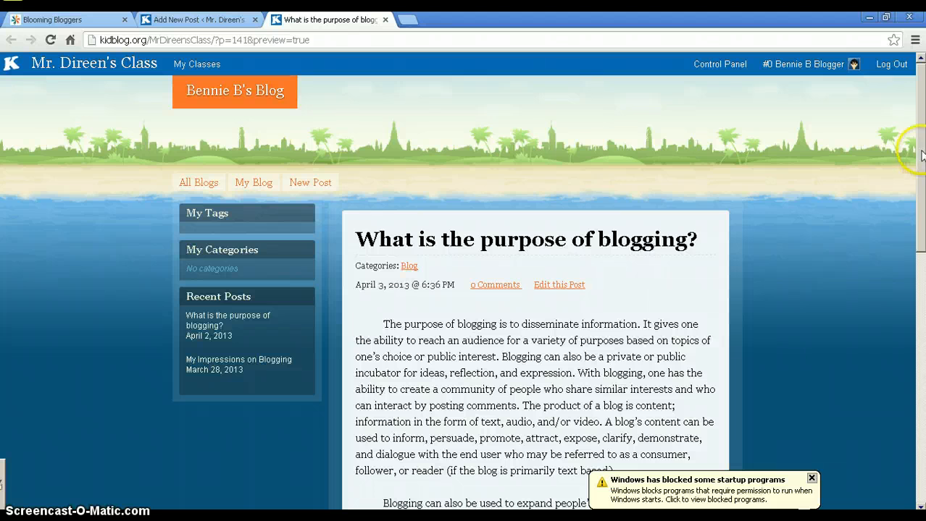
{"action": "left_click_drag", "start_coordinate": [922, 147], "coordinate": [921, 192]}
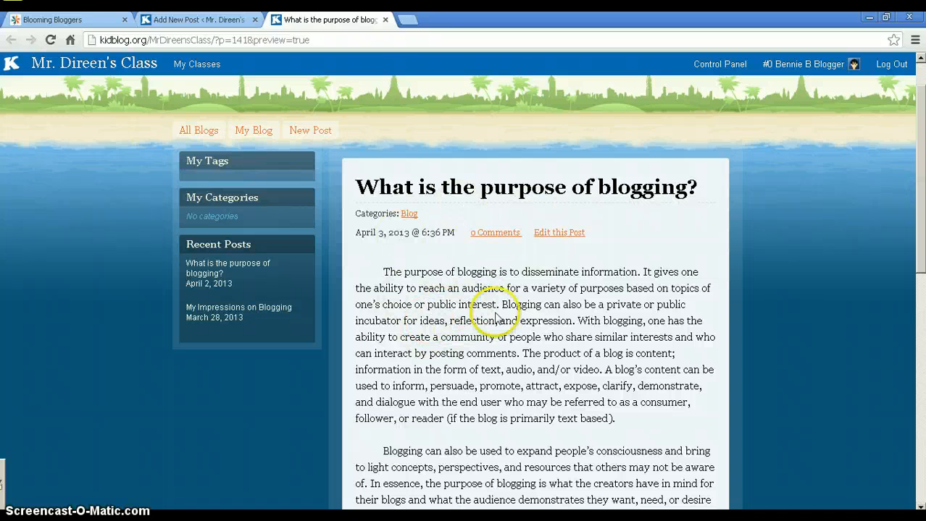
{"action": "left_click", "coordinate": [387, 21]}
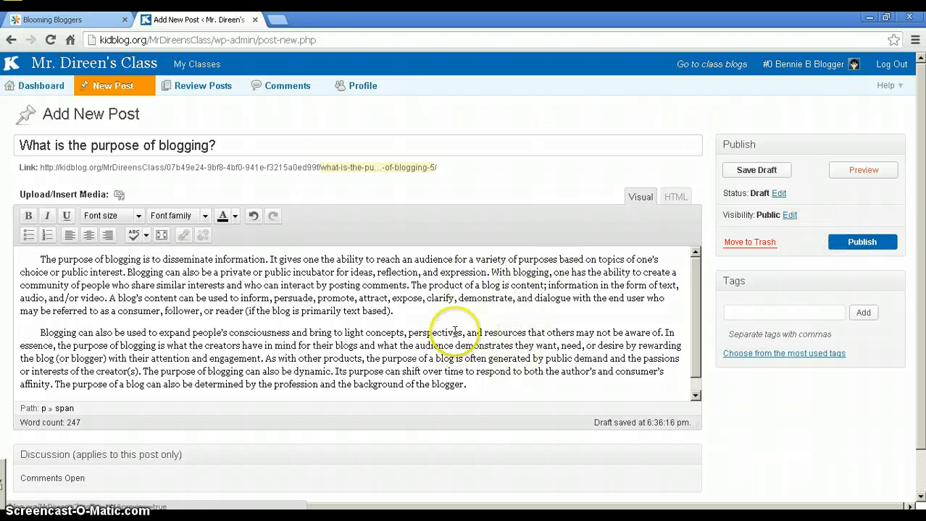
Publish the post, and reopen it for editing from its published page.
{"action": "left_click", "coordinate": [860, 245]}
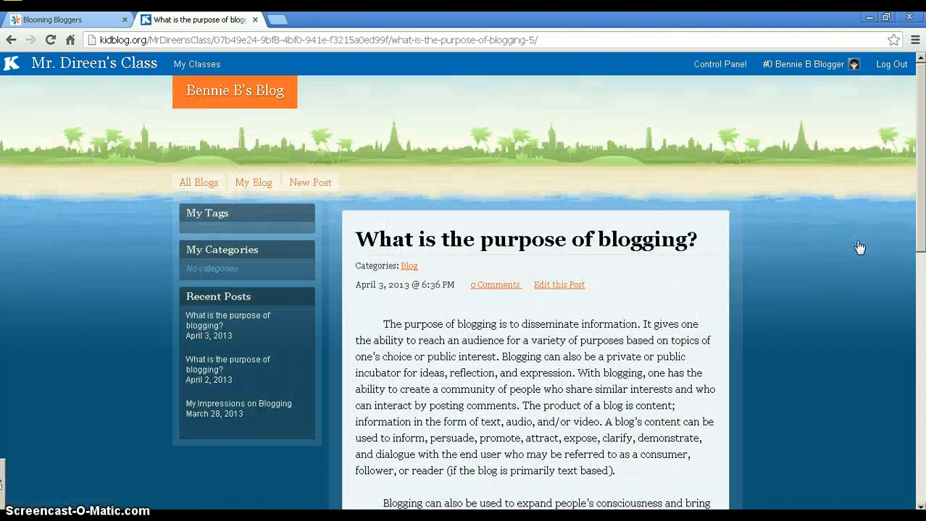
{"action": "left_click_drag", "start_coordinate": [920, 123], "coordinate": [920, 164]}
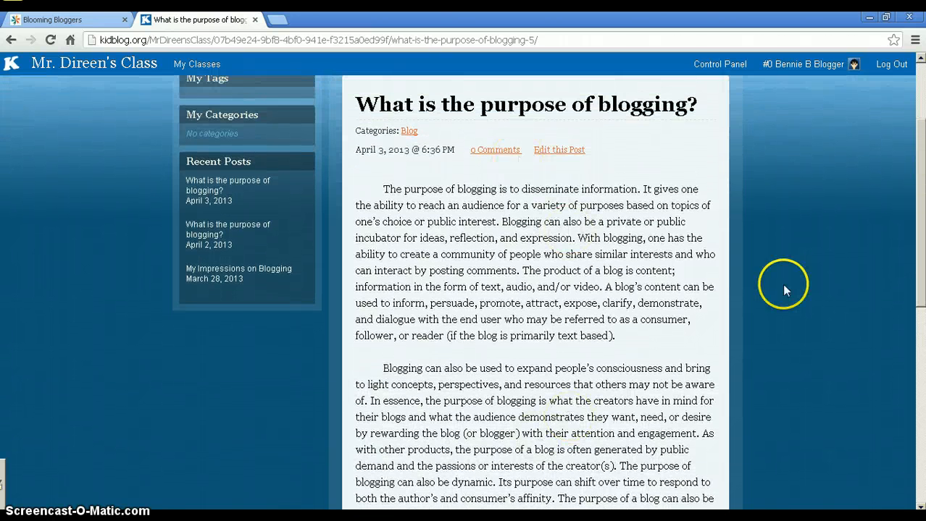
{"action": "left_click_drag", "start_coordinate": [920, 232], "coordinate": [920, 381]}
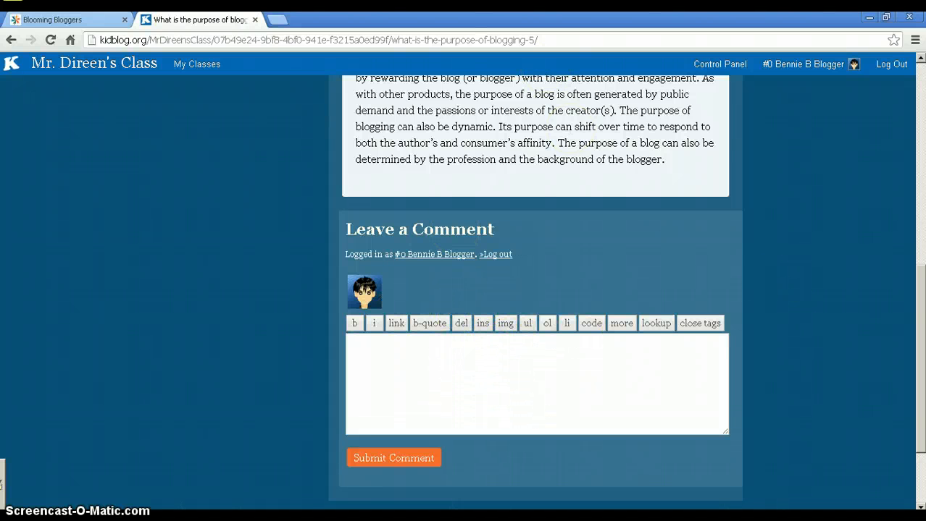
{"action": "left_click_drag", "start_coordinate": [920, 325], "coordinate": [911, 125]}
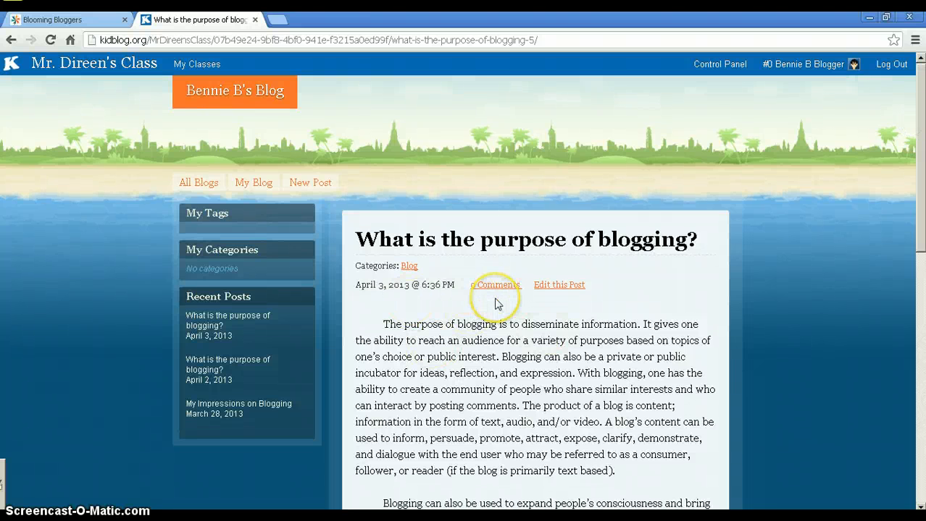
{"action": "left_click", "coordinate": [552, 287]}
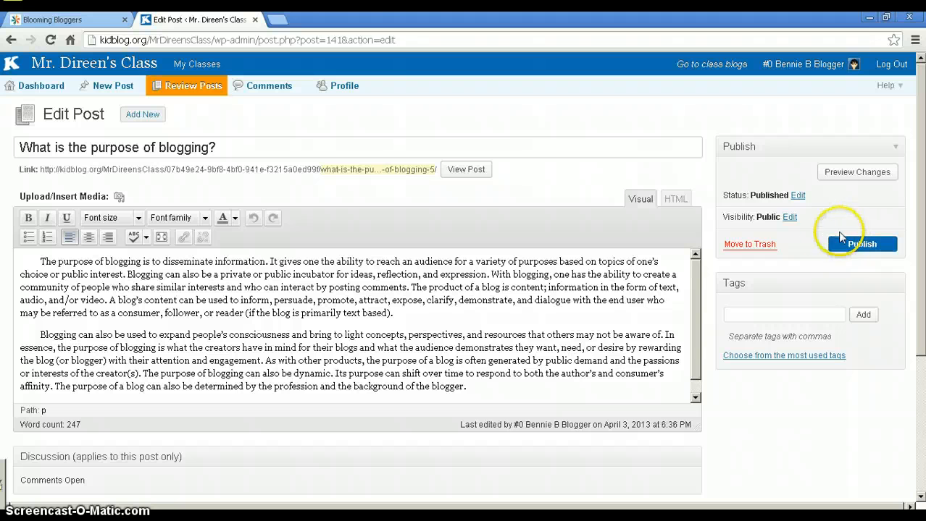
Log out of Kidblog and close its browser tab.
{"action": "left_click", "coordinate": [891, 65]}
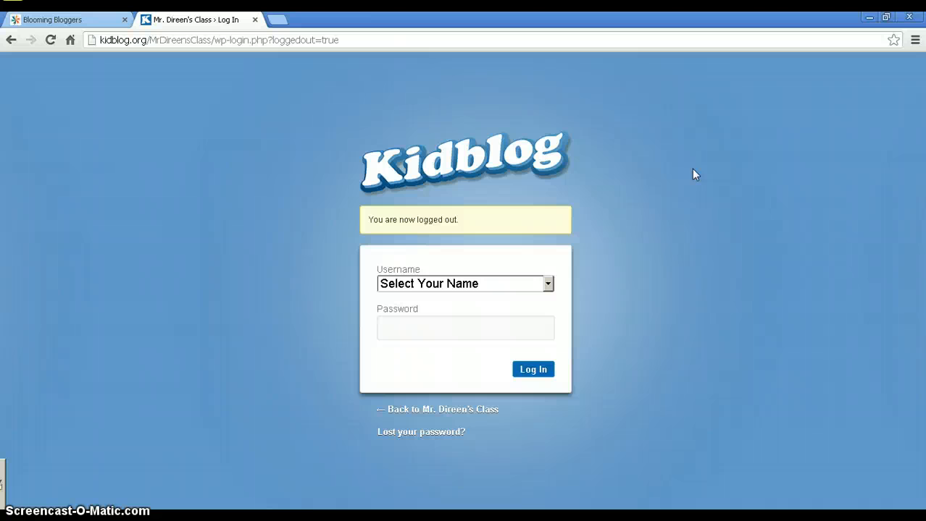
{"action": "left_click", "coordinate": [496, 372]}
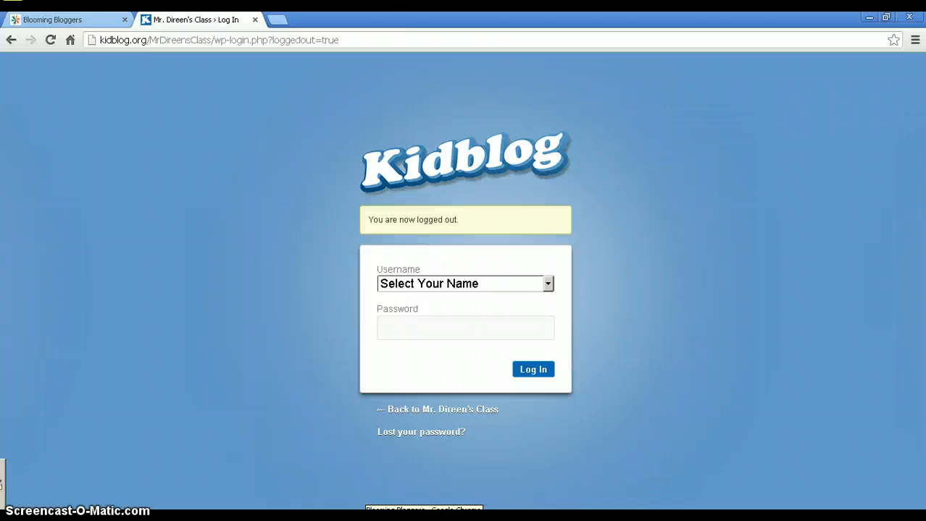
{"action": "key", "text": "ctrl+w"}
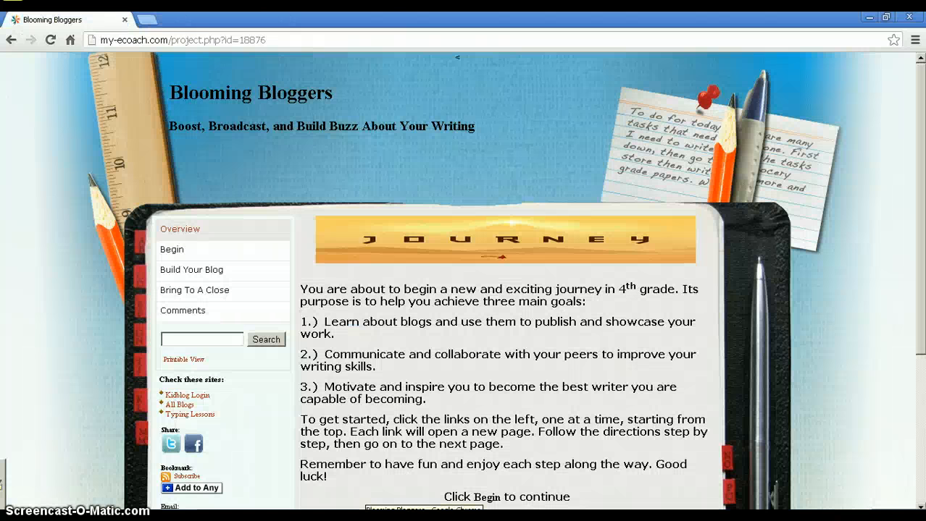
Open the "How to post comments" page under Build Your Blog on the Blooming Bloggers site.
{"action": "left_click", "coordinate": [201, 278]}
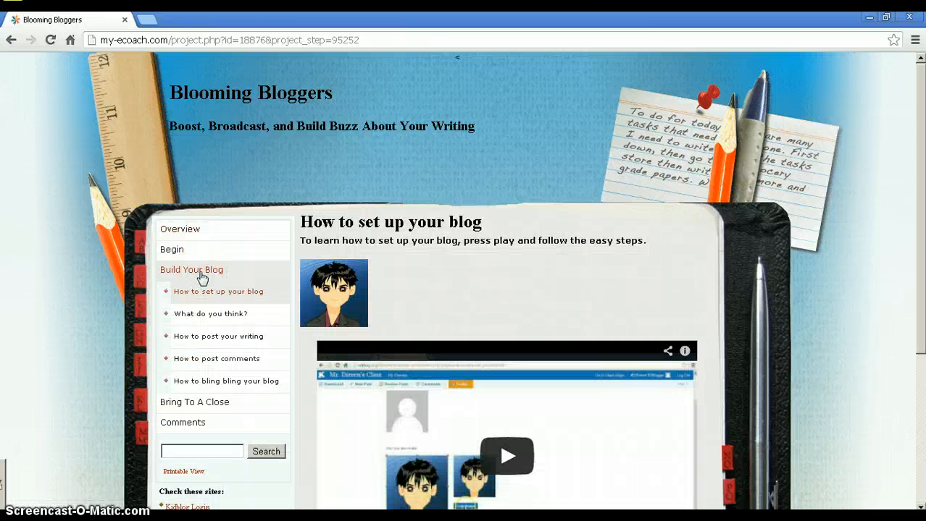
{"action": "left_click", "coordinate": [215, 360]}
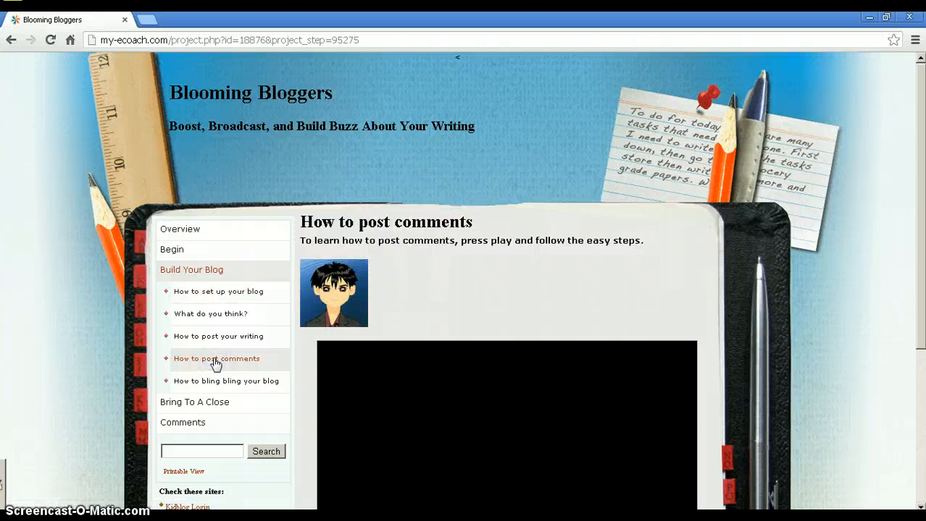